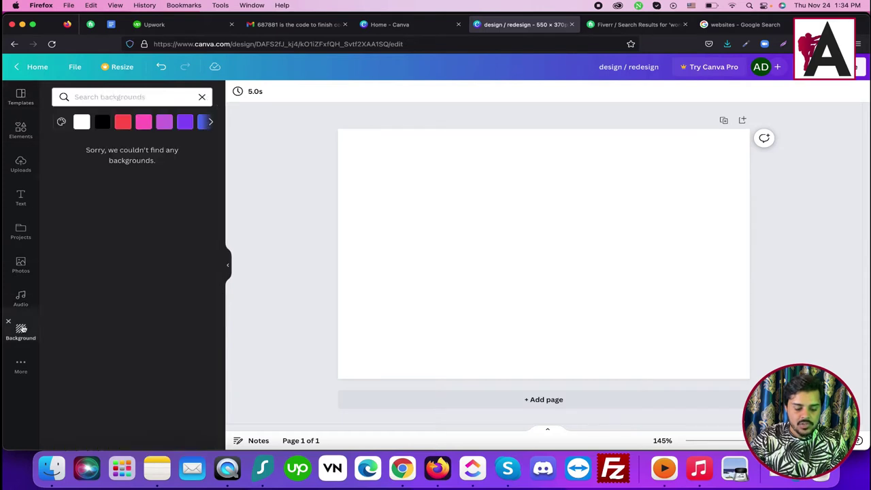
Step: Fill the blank page's background with the yellow swatch
left_click(209, 123)
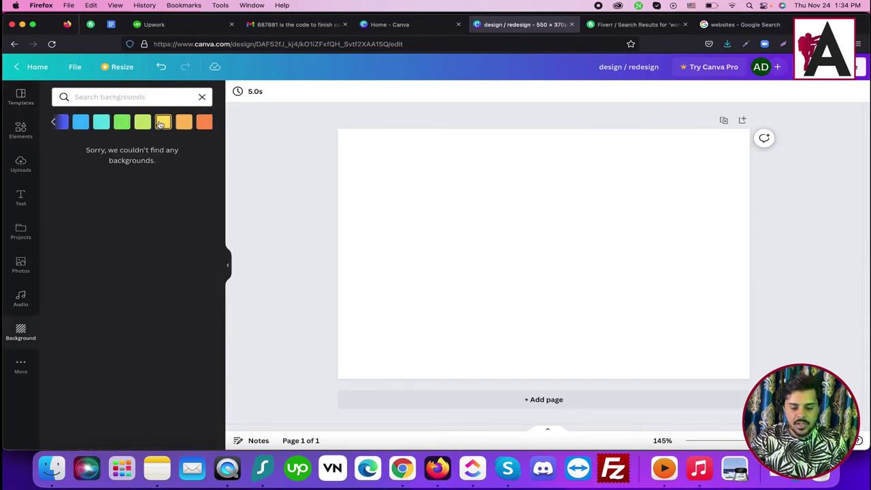
left_click(163, 122)
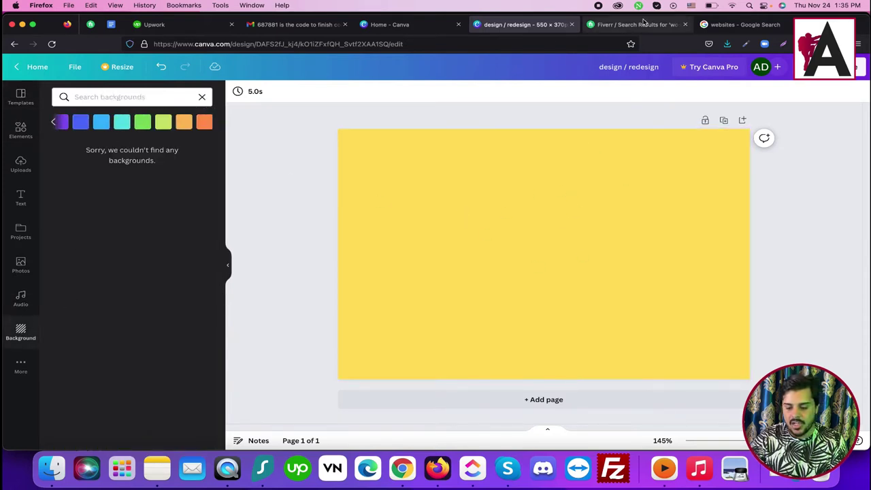
Step: Add a right-leaning parallelogram to the page and compare it with the yellow-and-blue WordPress gig thumbnail on Fiverr
left_click(13, 134)
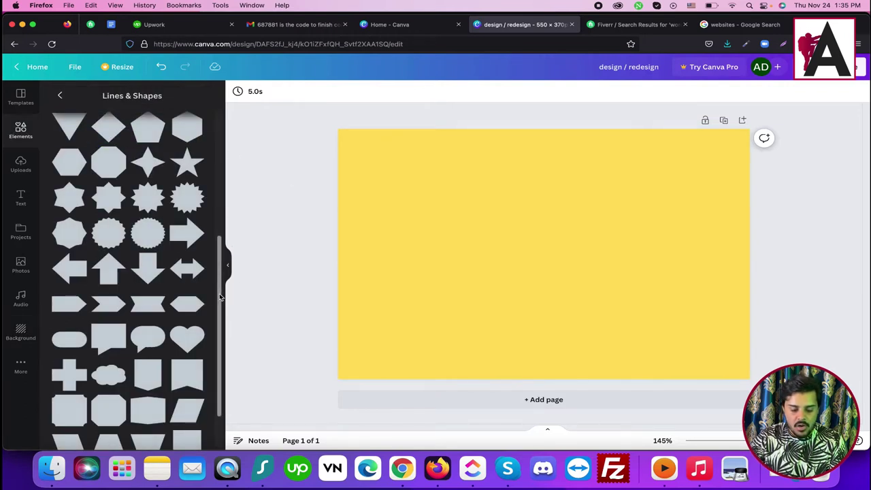
left_click_drag(220, 299, 220, 329)
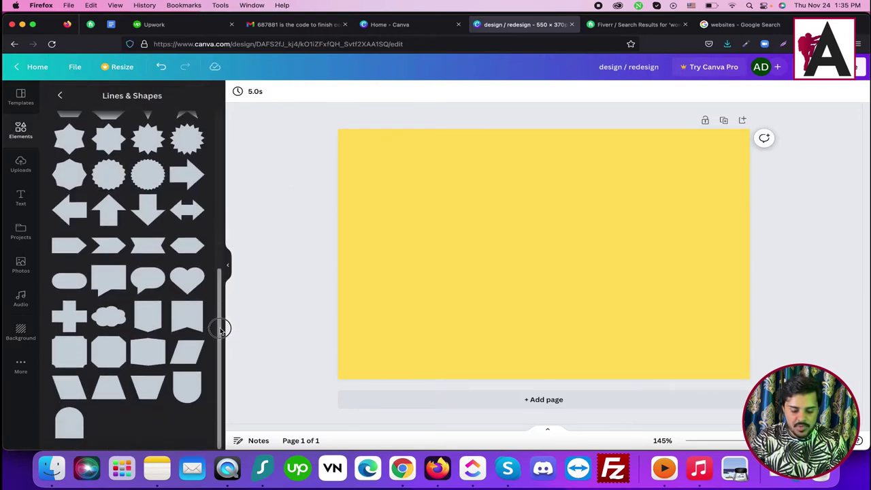
left_click(177, 361)
left_click(616, 25)
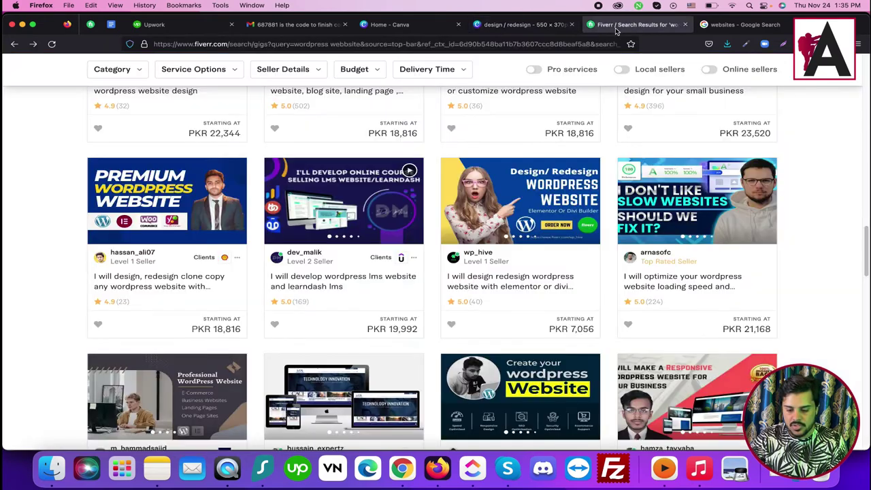
left_click(539, 25)
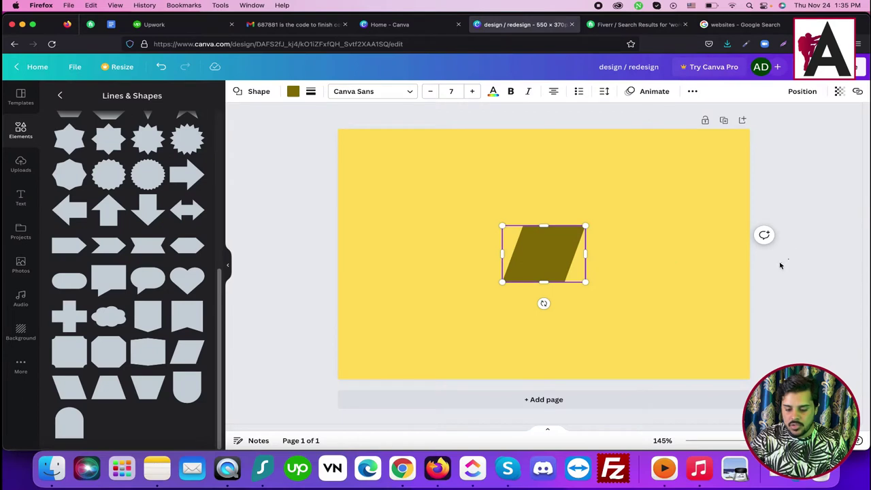
Step: Enlarge the parallelogram to the full page height and place it so its slanted edge leaves a yellow area on the page's right
left_click_drag(524, 263, 701, 160)
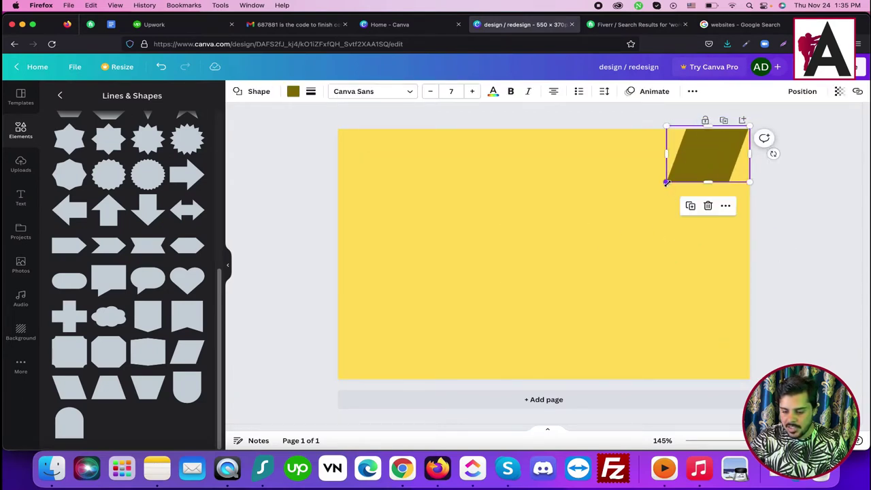
left_click_drag(667, 182, 375, 454)
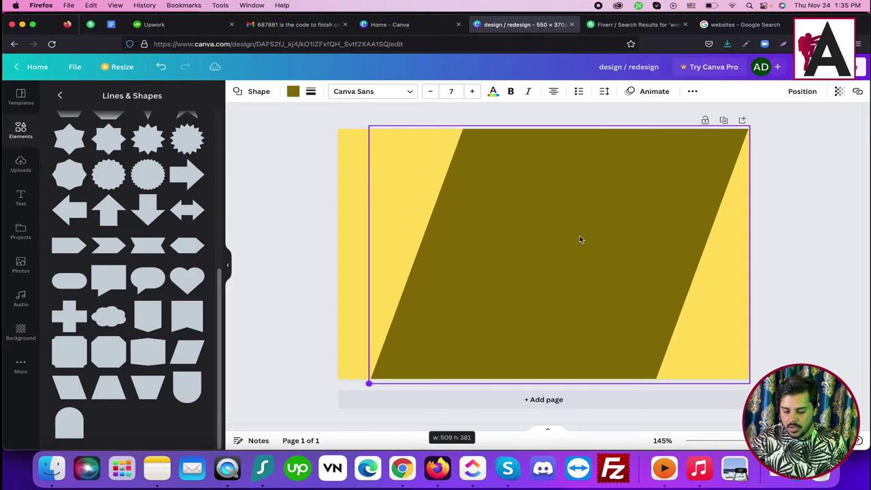
left_click_drag(521, 238, 504, 229)
left_click(817, 214)
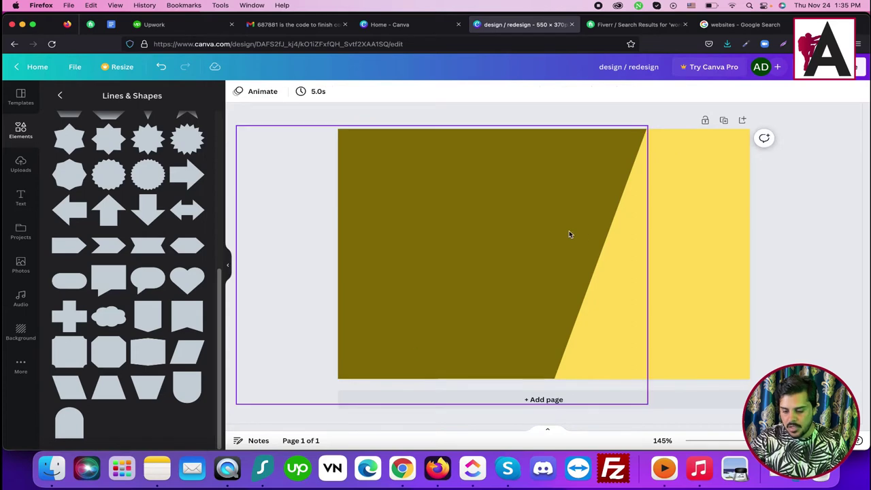
Step: Recheck the Fiverr reference thumbnail and search Google Images for "wow professional girl"
left_click(637, 26)
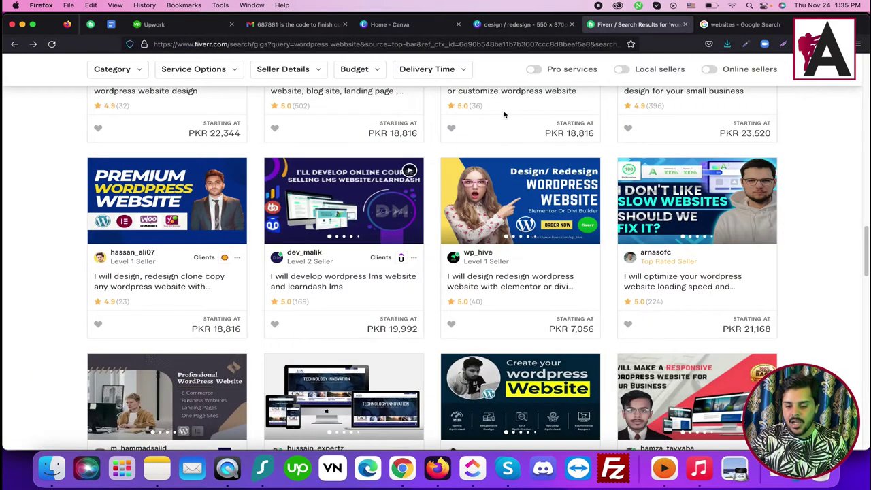
left_click(524, 24)
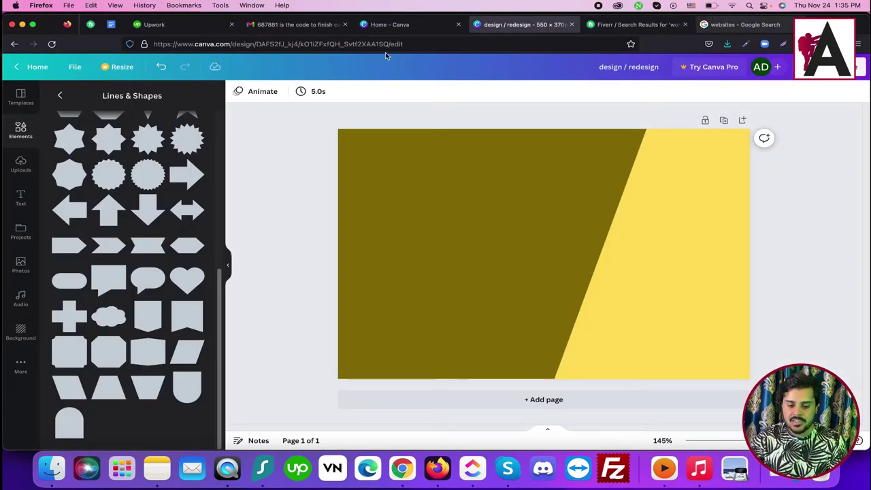
key("super+9")
double_click(335, 66)
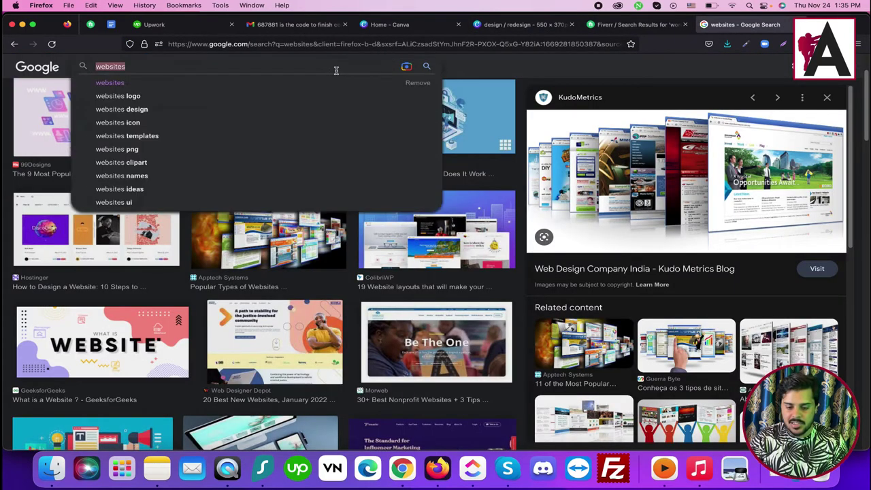
type("wow")
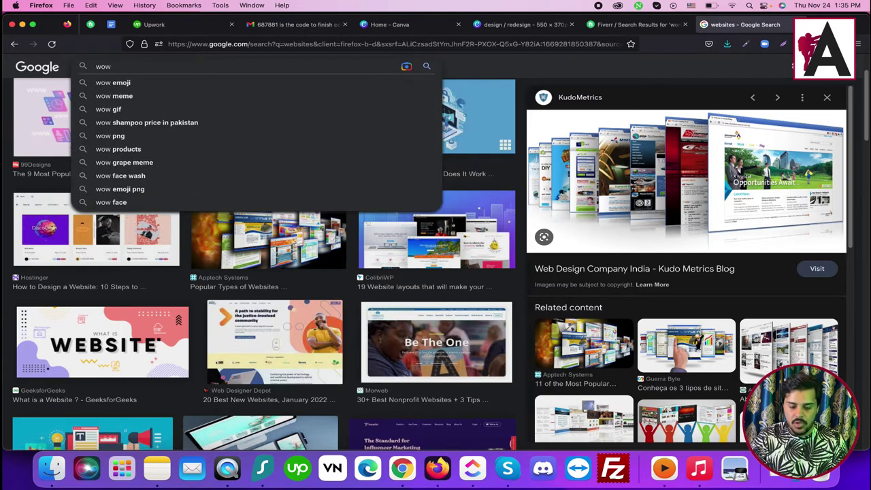
type(" professional girl")
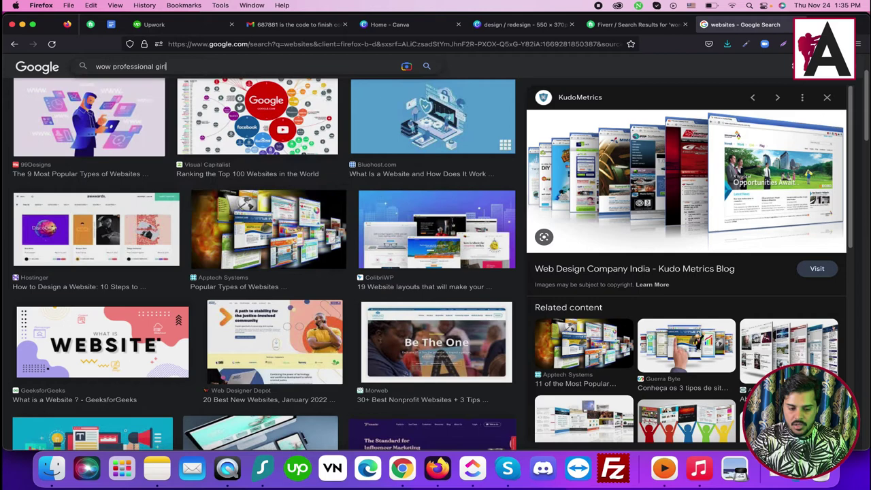
key("Return")
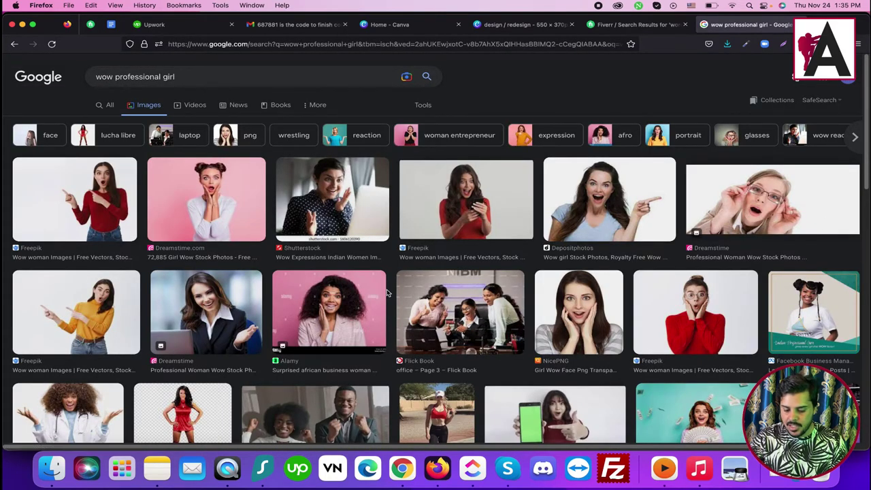
Step: Save the picture of the pointing woman in the red sweater to Downloads as a WebP image
left_click(88, 195)
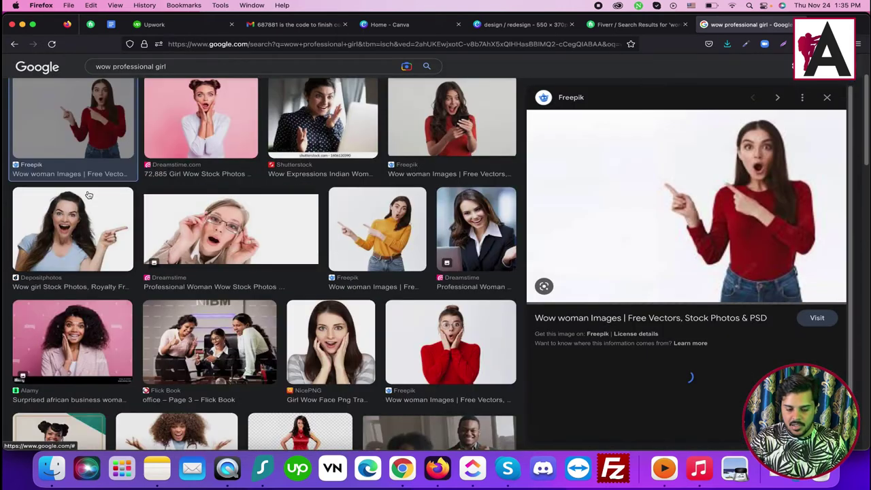
right_click(644, 172)
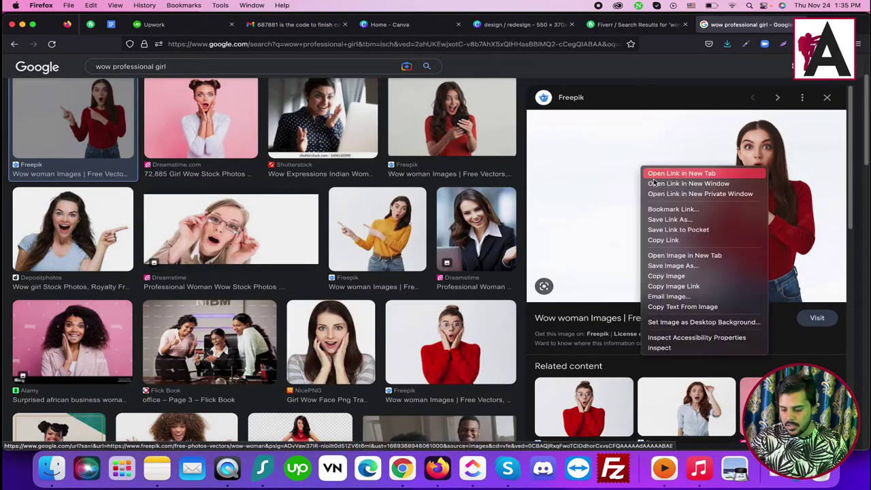
left_click(692, 265)
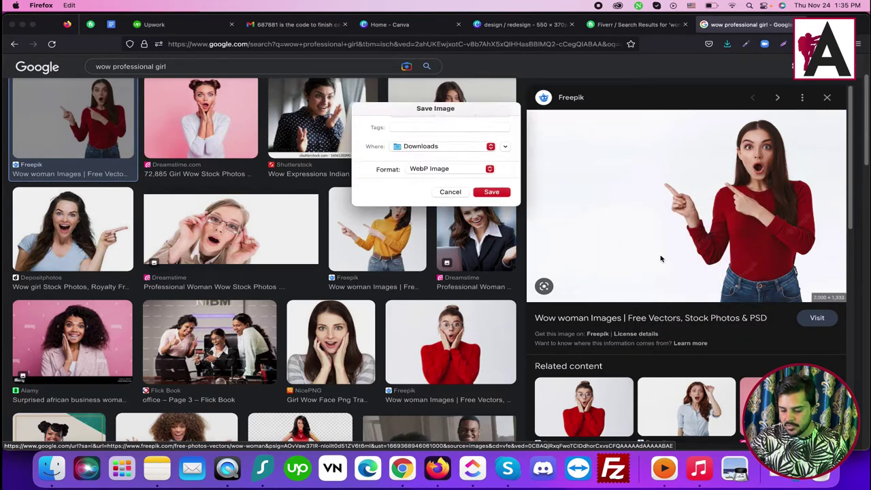
left_click(491, 198)
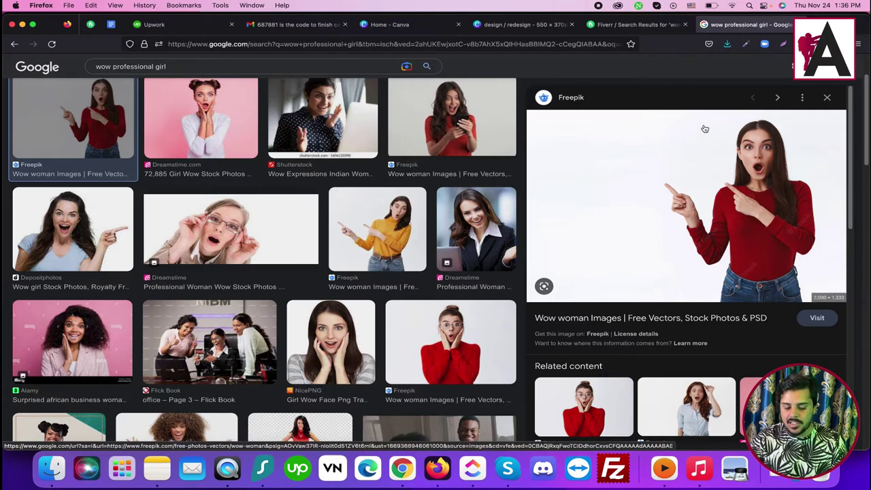
Step: Search for "remove bg" in a new browser tab and open the remove.bg image upload page
key("super+t")
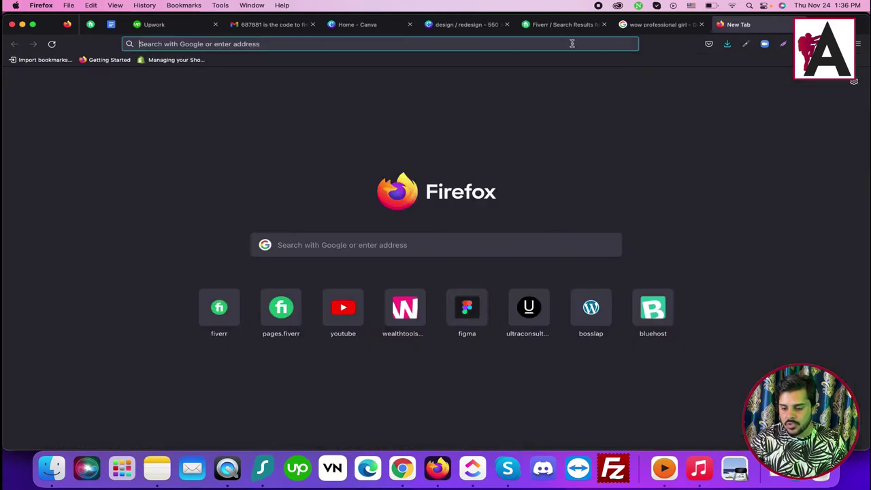
type("remove bg")
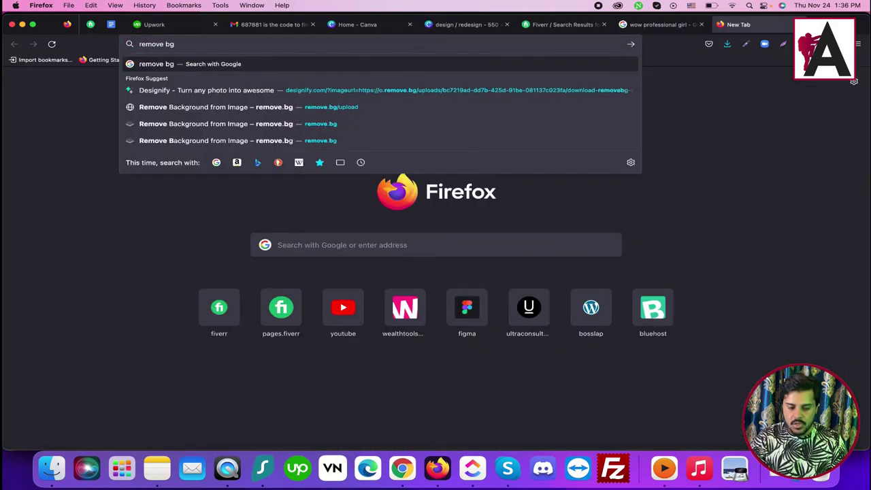
key("Return")
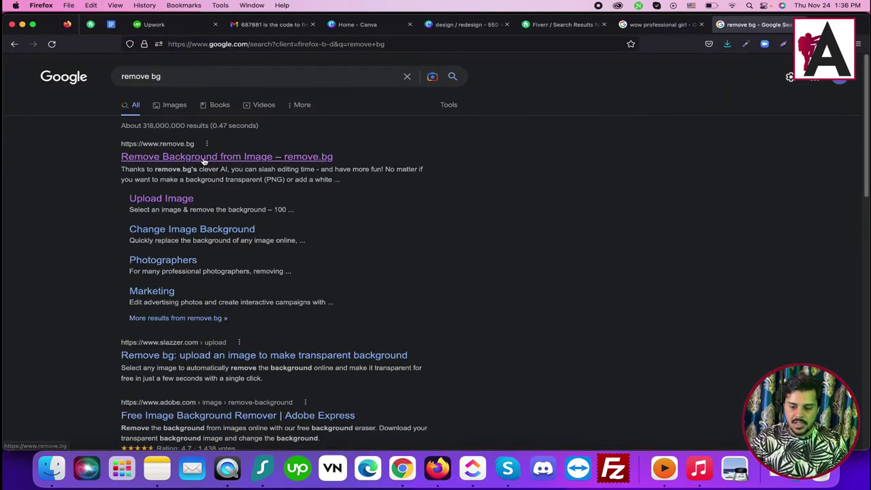
left_click(203, 158)
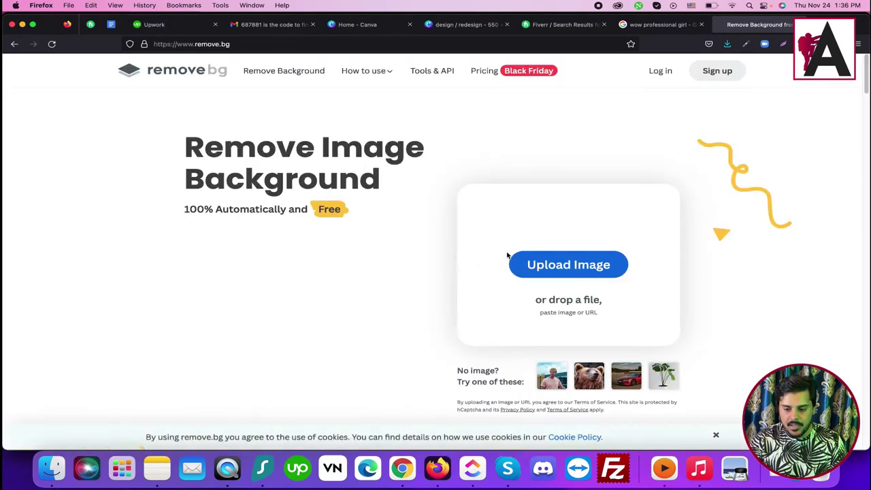
left_click(554, 266)
left_click(424, 313)
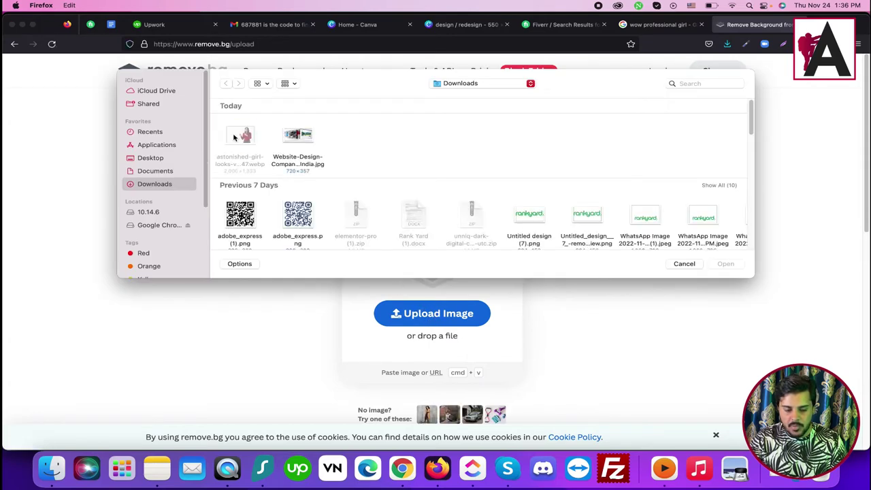
left_click(684, 264)
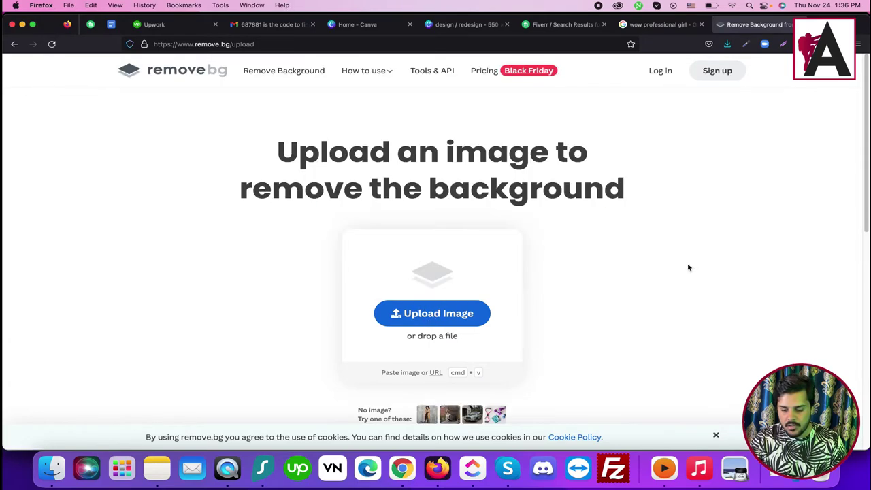
Step: Return to the Google image results and save the picture of the pointing woman in the yellow sweater
left_click(659, 25)
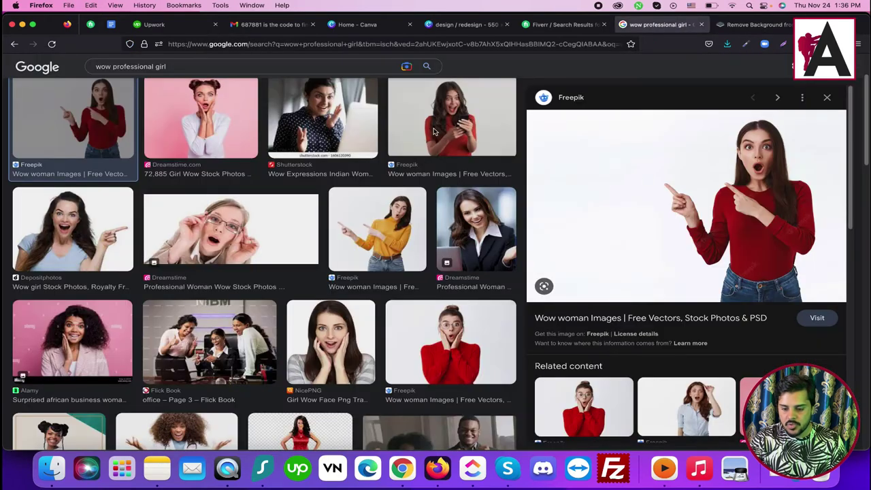
left_click(393, 231)
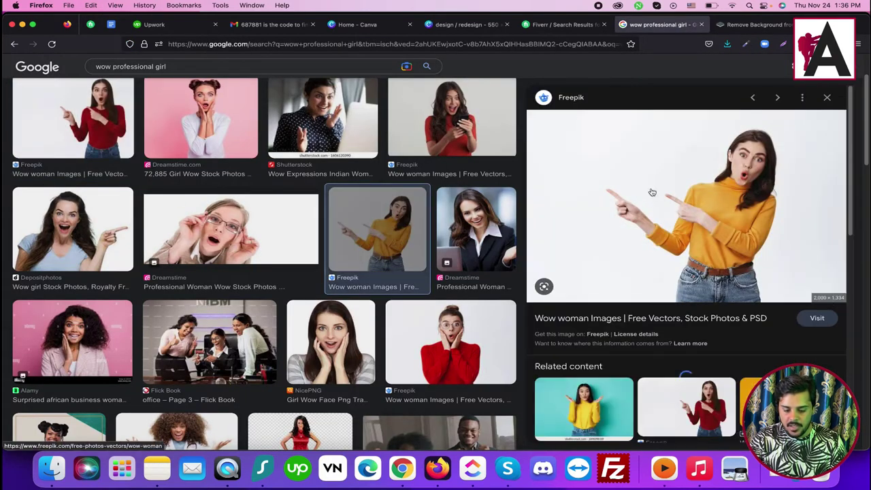
right_click(621, 168)
left_click(682, 266)
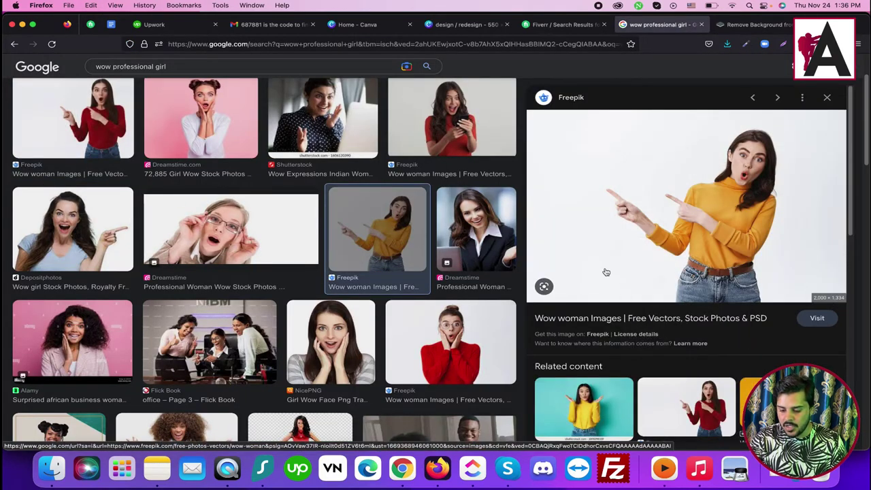
left_click(491, 195)
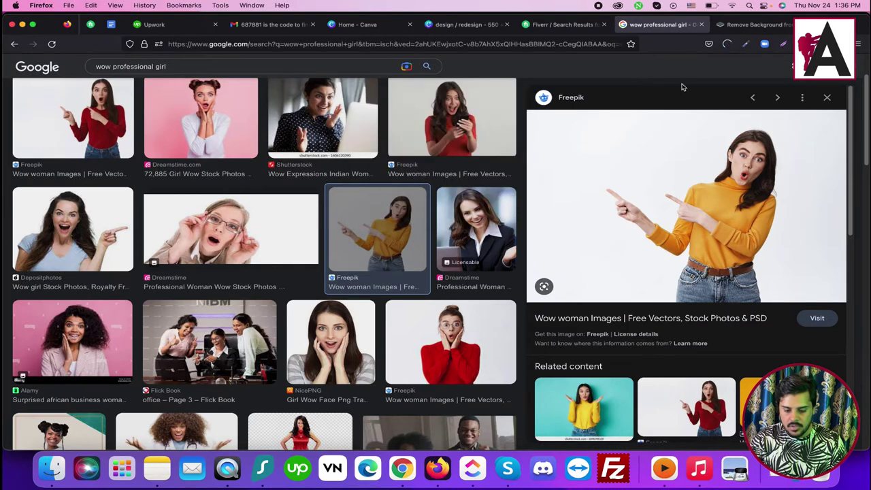
Step: Upload the saved wow-look-there JPG to remove.bg and download the background-free preview image
left_click(749, 25)
left_click(438, 313)
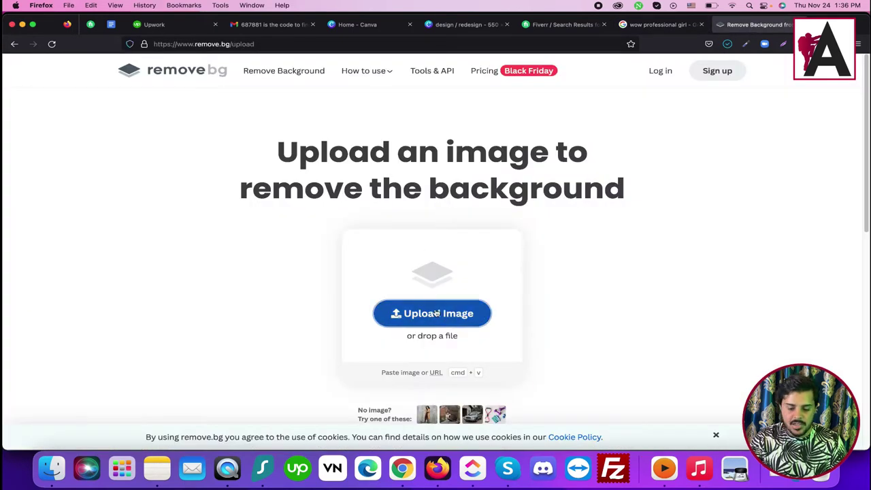
left_click(346, 131)
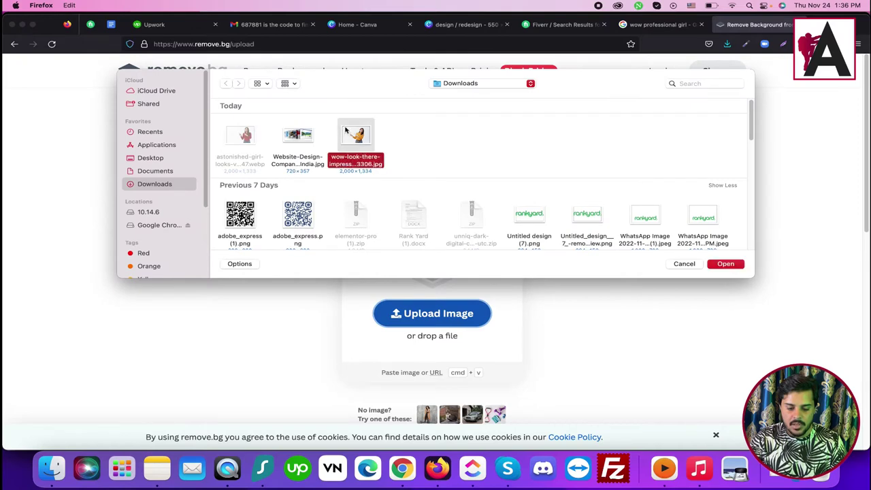
left_click(723, 264)
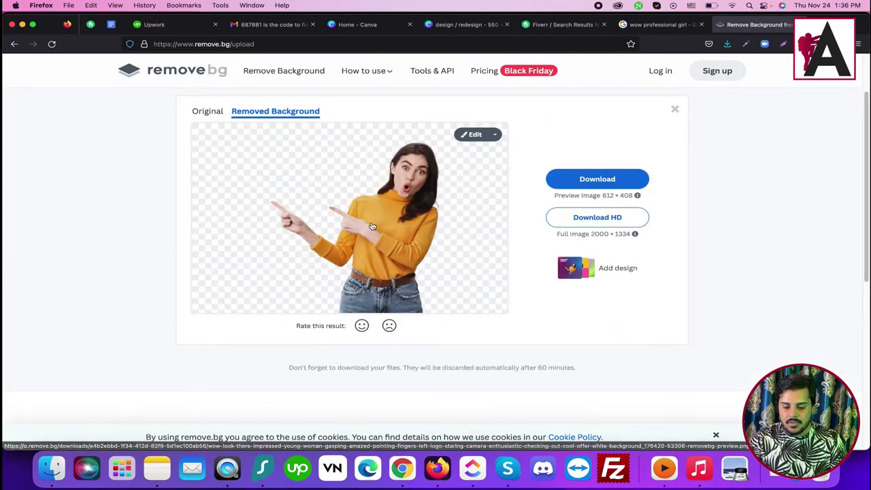
left_click(596, 174)
Step: Return to the Canva design and upload the background-free wow-look-there preview PNG from Downloads
left_click(662, 24)
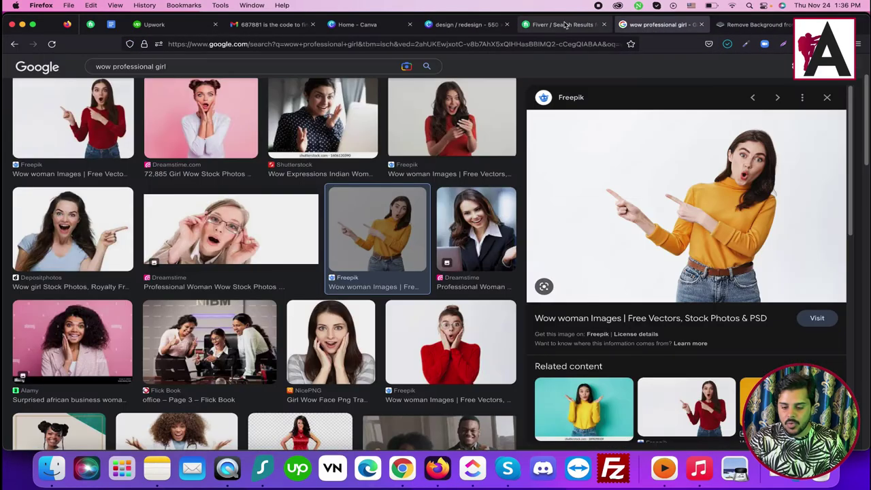
left_click(553, 24)
left_click(450, 25)
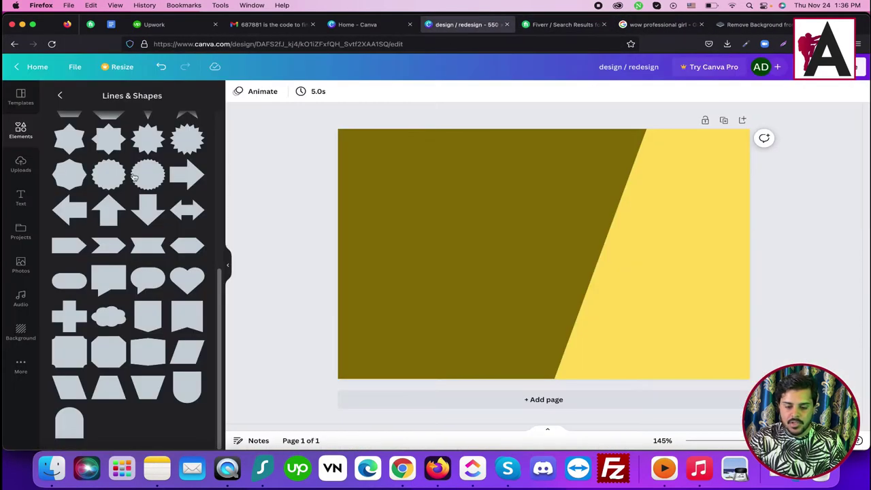
left_click(20, 164)
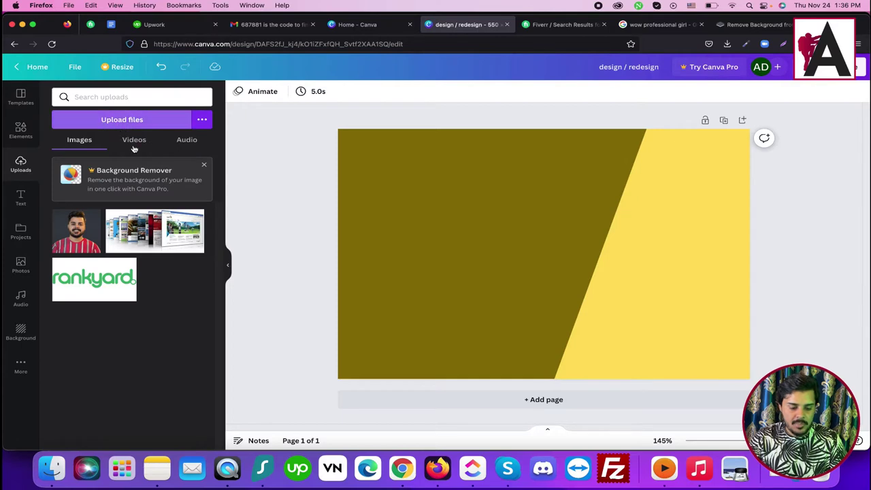
left_click(123, 120)
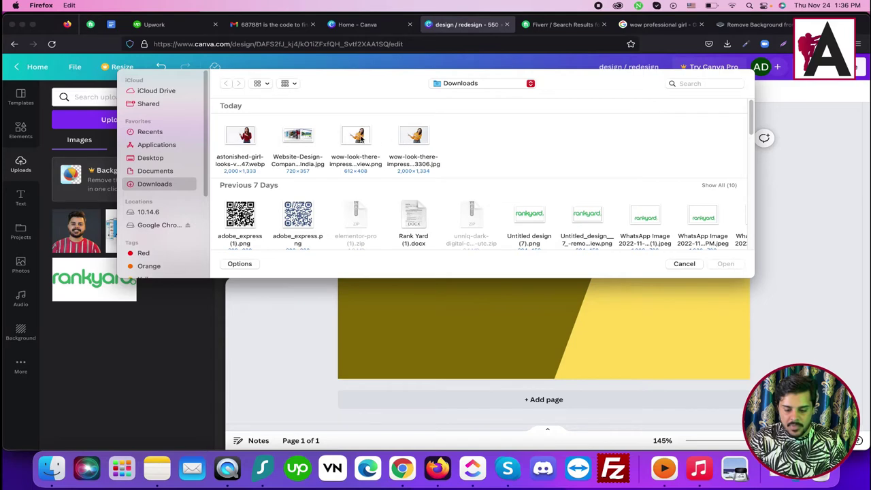
left_click(685, 265)
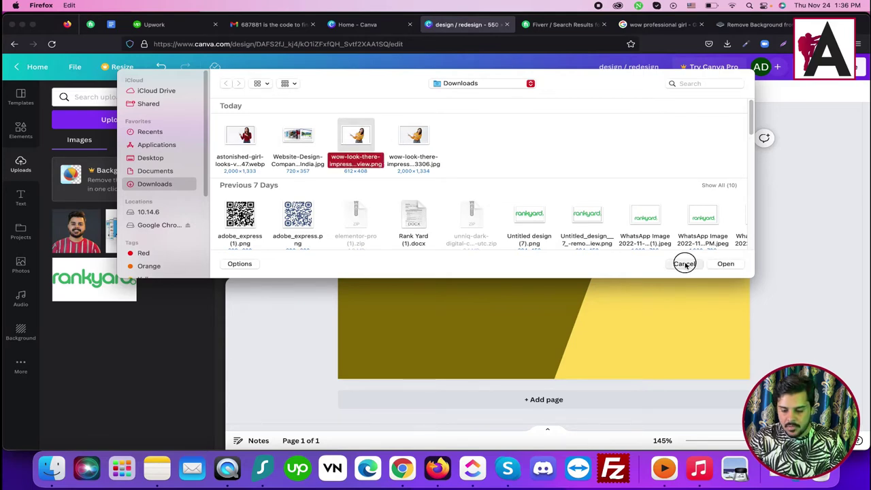
left_click(122, 119)
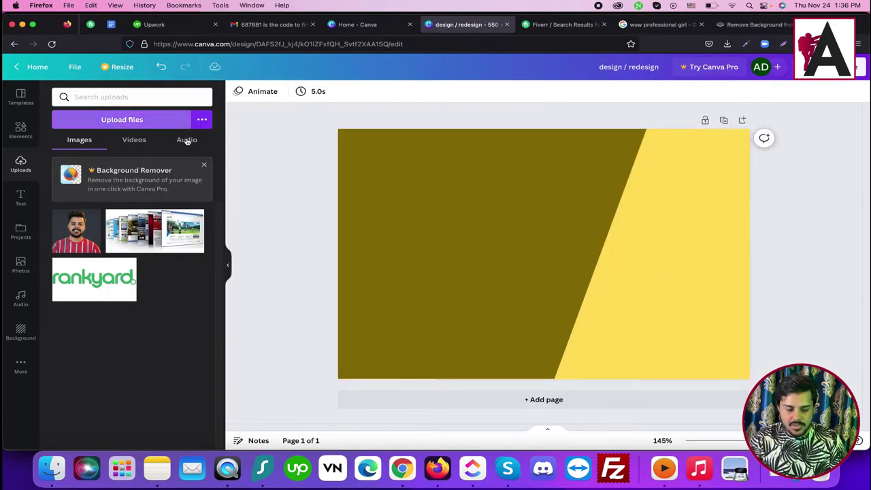
left_click(360, 132)
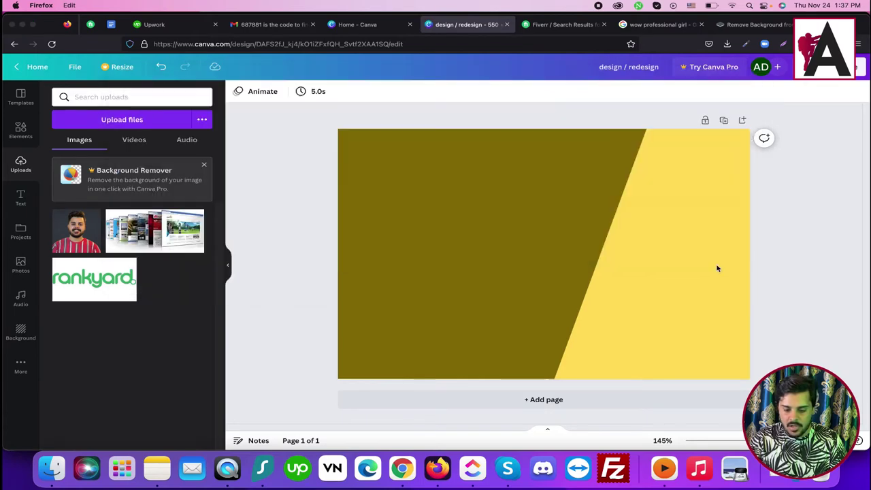
left_click(725, 264)
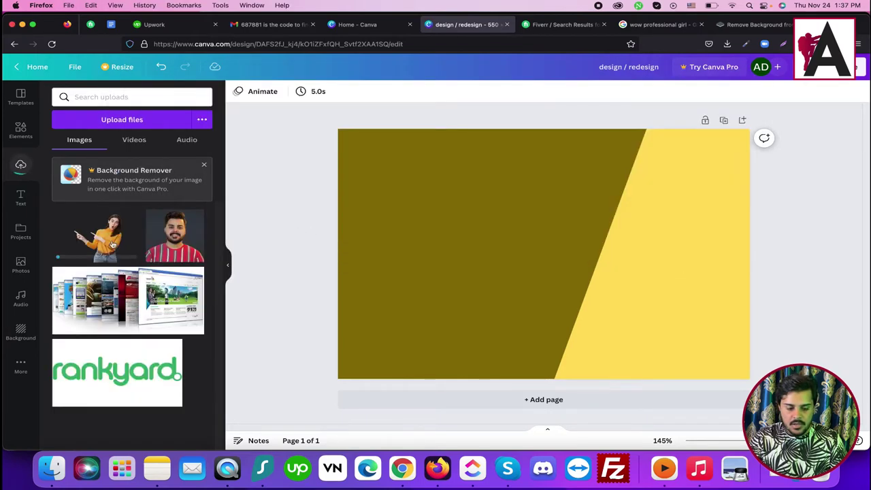
Step: Place the uploaded cut-out woman on the page and crop the empty space off the image's left side and top
left_click(91, 235)
left_click_drag(424, 254, 476, 254)
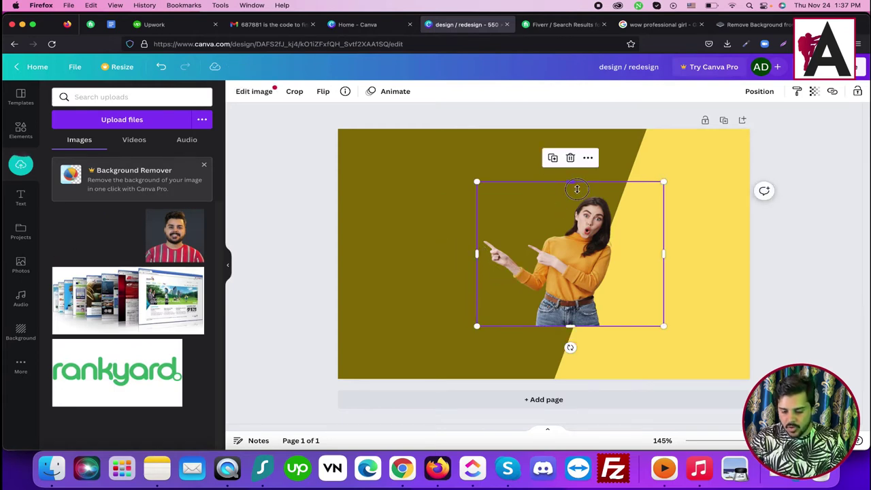
left_click_drag(576, 189, 577, 200)
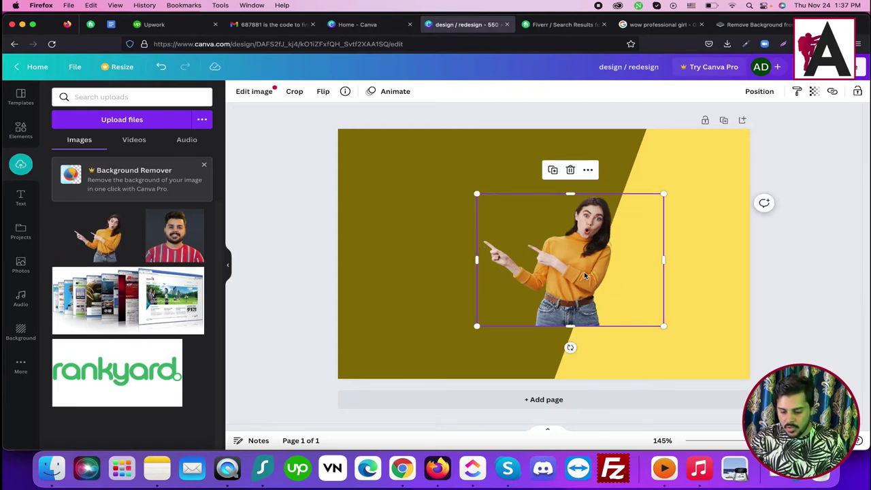
Step: Enlarge the cut-out woman to nearly the full page height and position her against the page's right edge over the yellow area
left_click_drag(585, 275, 668, 220)
left_click_drag(601, 272, 480, 446)
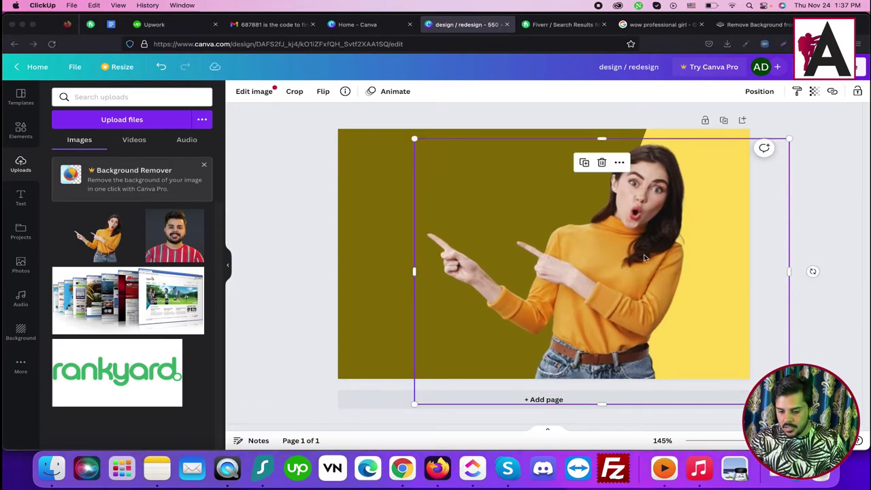
left_click(617, 259)
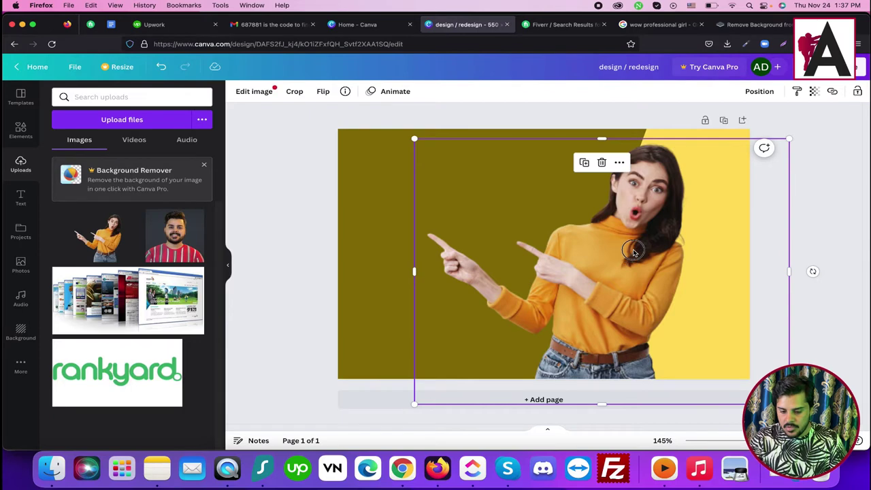
left_click(644, 253)
left_click(832, 195)
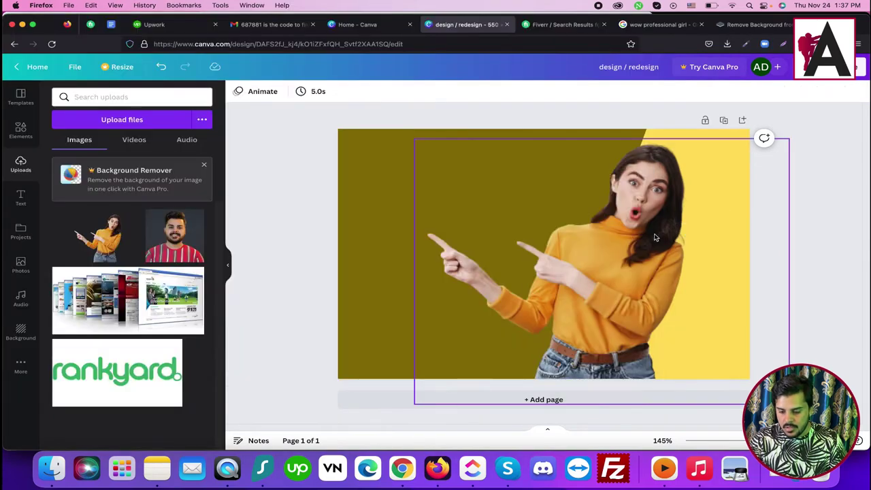
left_click_drag(655, 238, 708, 214)
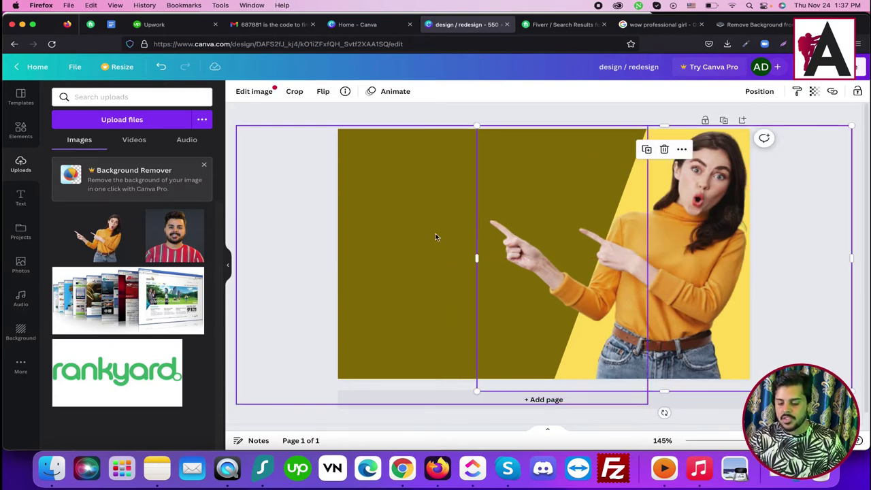
left_click(262, 119)
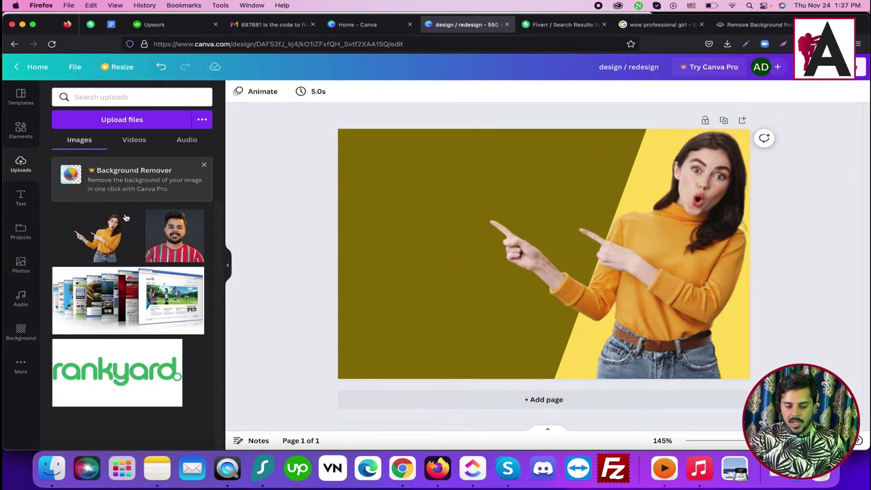
Step: Add the "2ND QTR" text combination to the page and delete its "Global Symmetry, Inc." and "Sales Report" lines
left_click(21, 198)
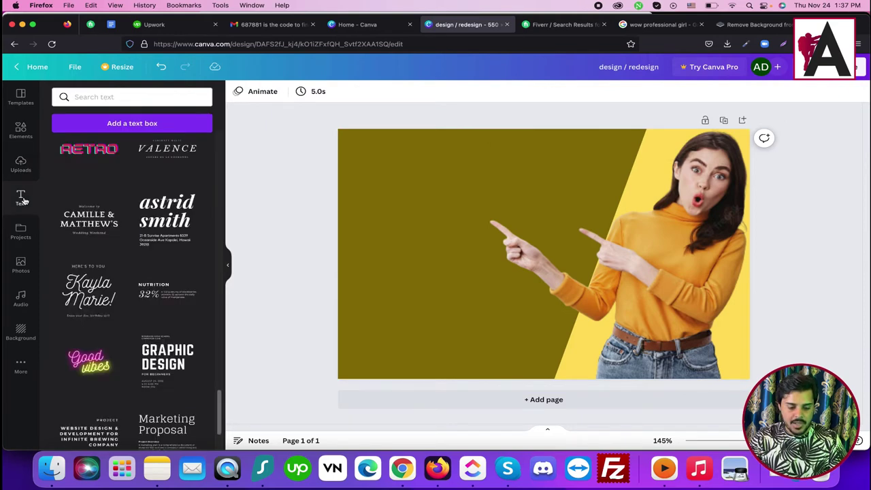
left_click_drag(216, 403, 215, 427)
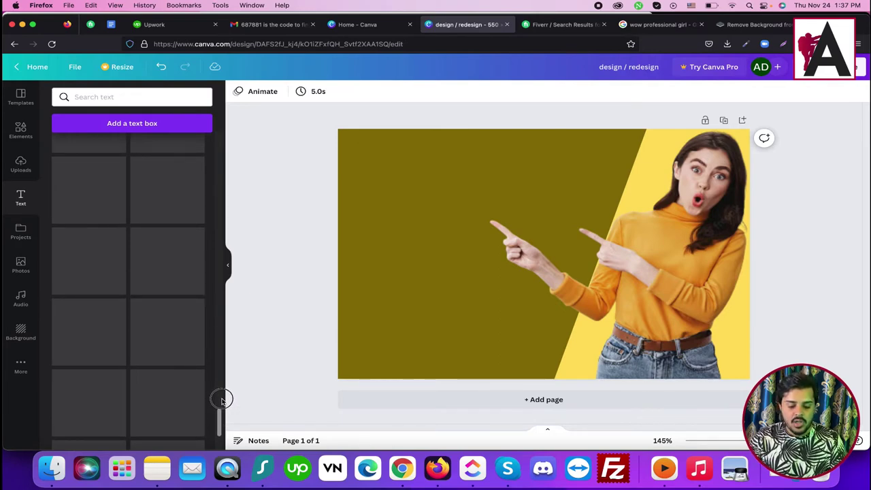
left_click_drag(222, 398, 223, 426)
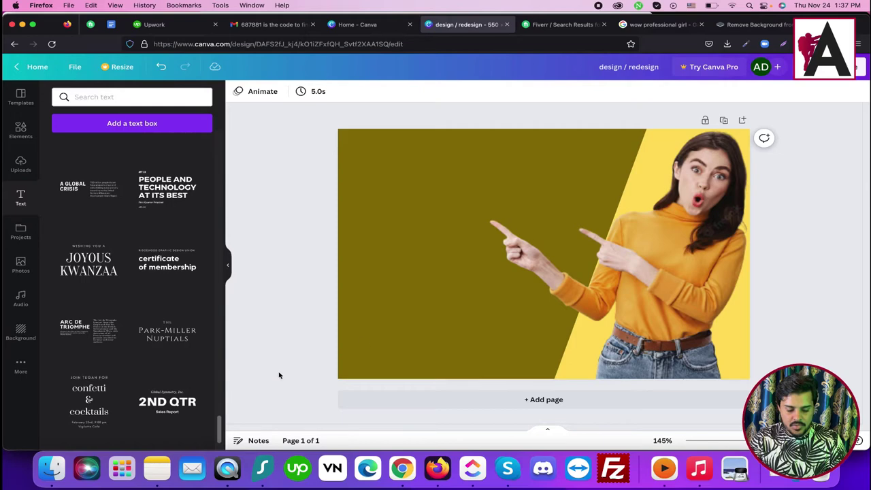
left_click(536, 210)
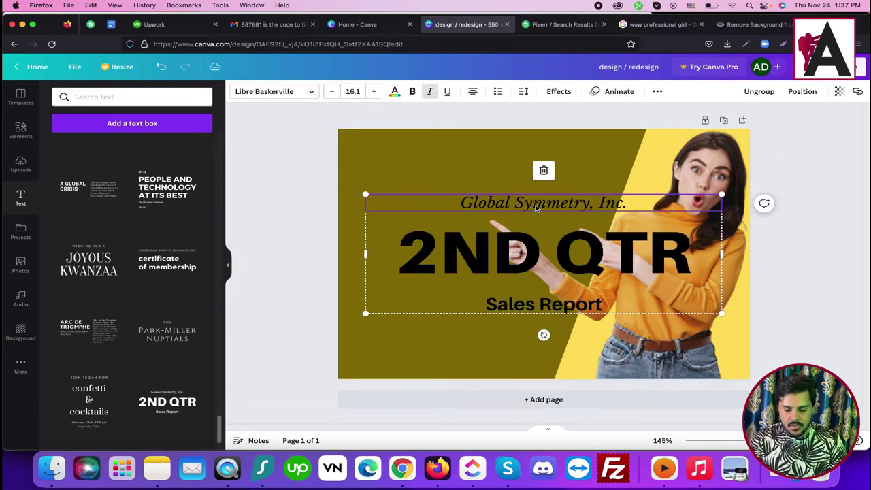
key("Delete")
left_click(523, 309)
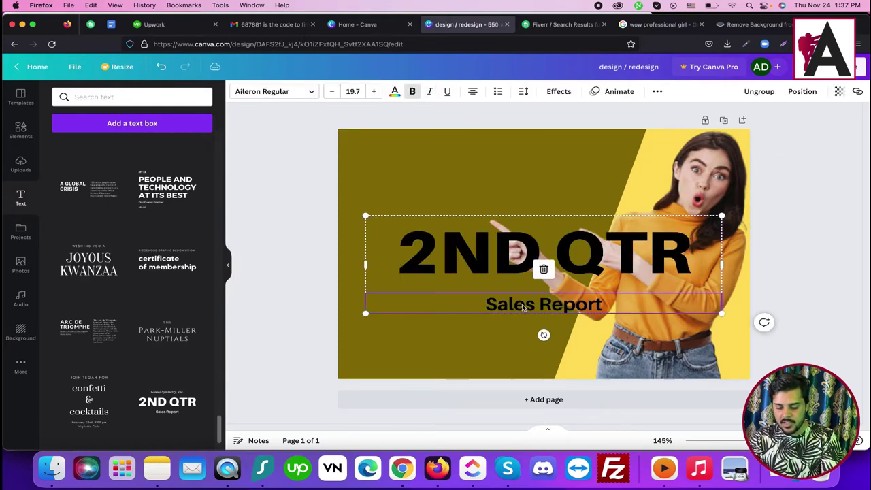
key("Delete")
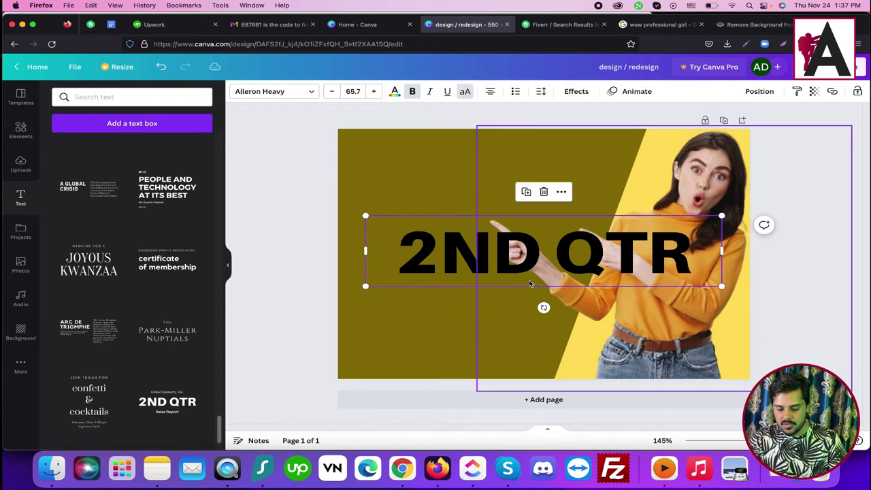
Step: Move the "2ND QTR" heading towards the upper left of the page and replace its text with WORDPRESS
left_click_drag(500, 257, 449, 184)
double_click(449, 184)
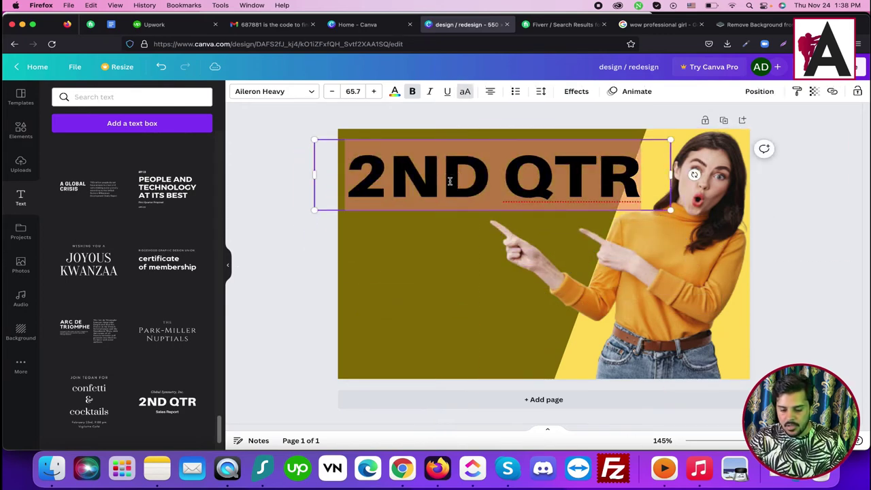
type("WORDPRESS")
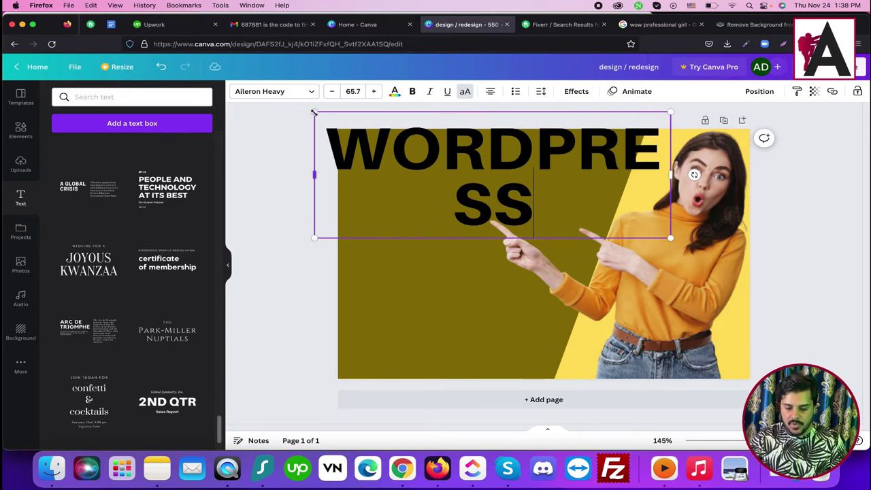
Step: Shrink the WORDPRESS heading to a single line at font size 45.4 and position it near the page's upper left
left_click_drag(315, 112, 388, 137)
left_click_drag(385, 190, 331, 189)
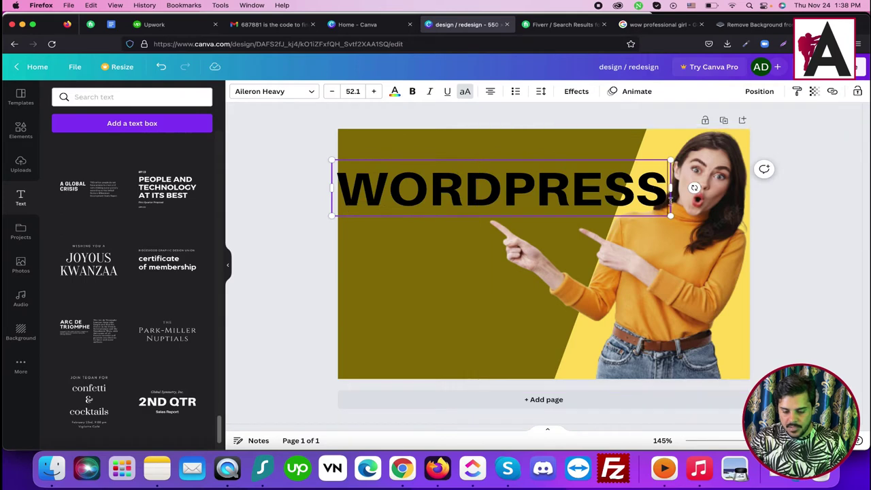
left_click_drag(670, 215, 631, 196)
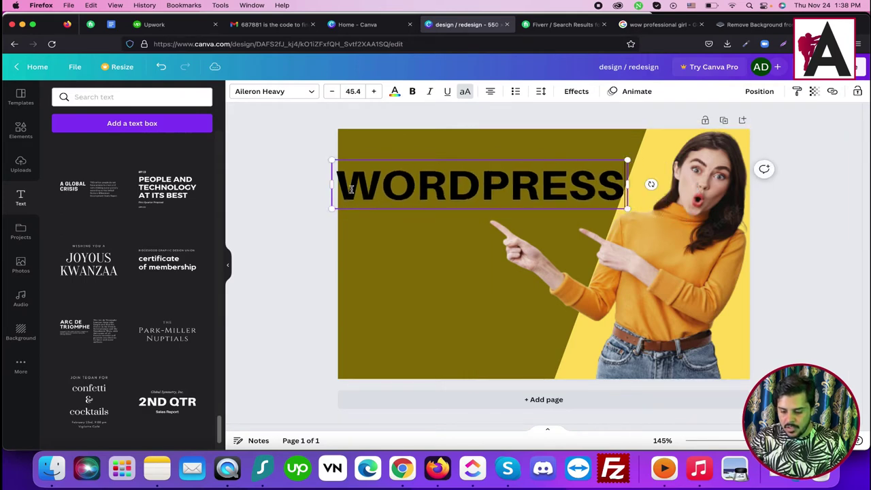
key("Escape")
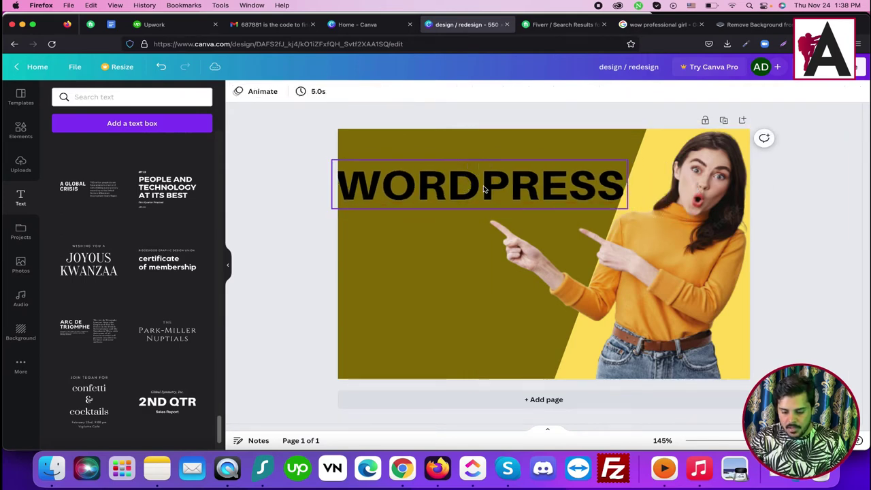
left_click_drag(489, 177, 503, 154)
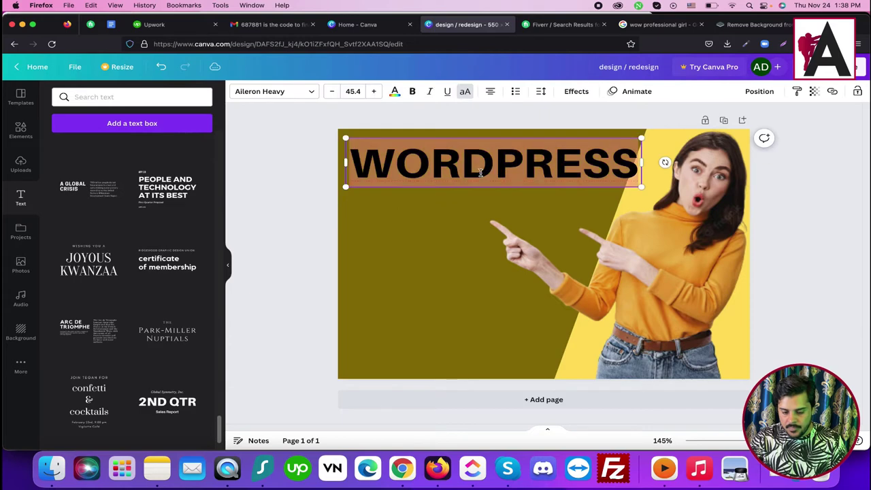
left_click(310, 188)
left_click_drag(386, 164, 424, 167)
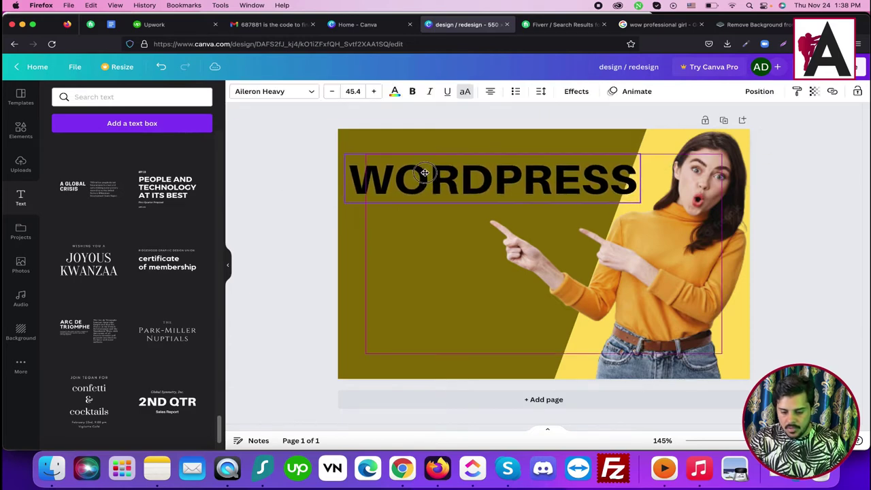
left_click(422, 194)
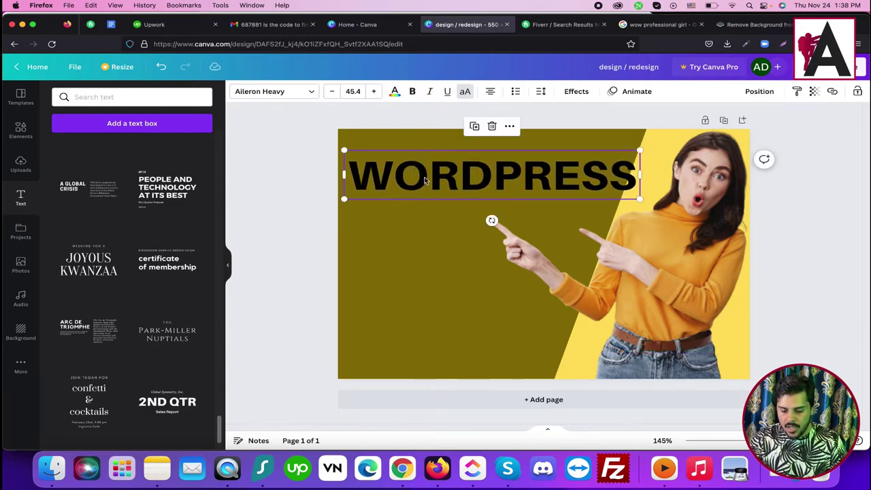
Step: Add a yellow square shape and place it at the page's left edge behind the start of the WORDPRESS heading
left_click(21, 134)
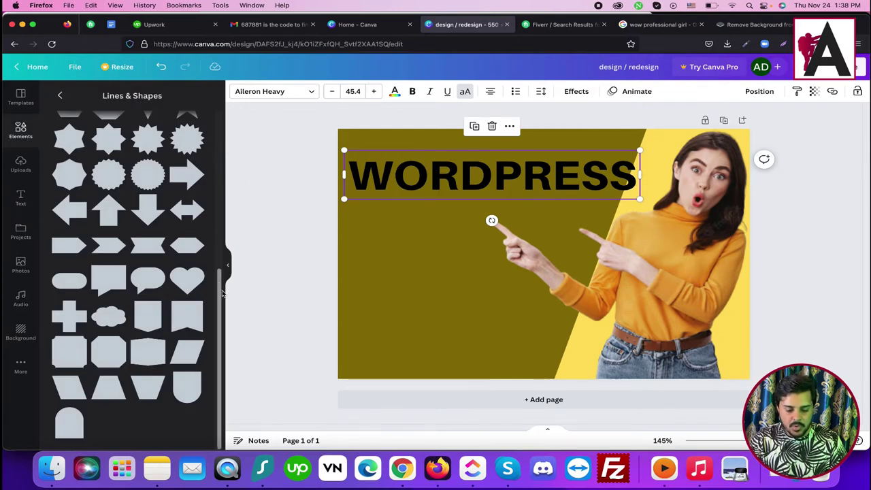
left_click_drag(219, 279, 219, 156)
left_click(60, 260)
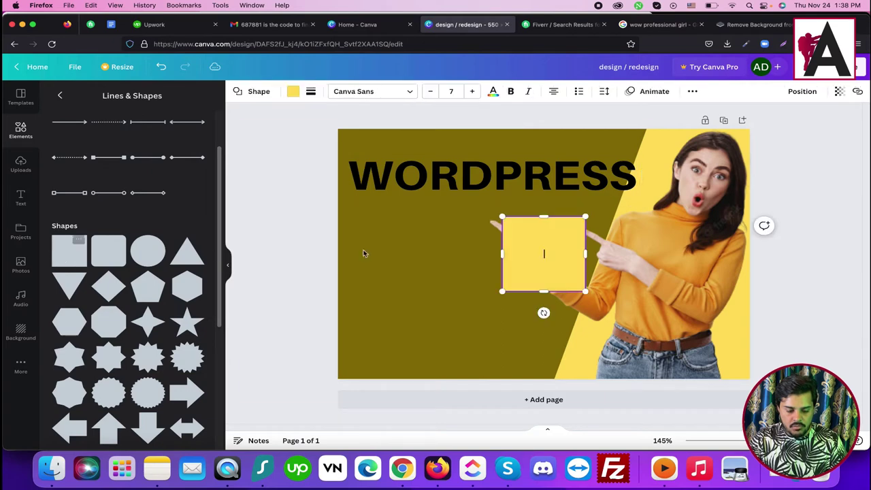
left_click_drag(647, 403, 239, 220)
left_click(242, 221)
left_click_drag(544, 246, 377, 177)
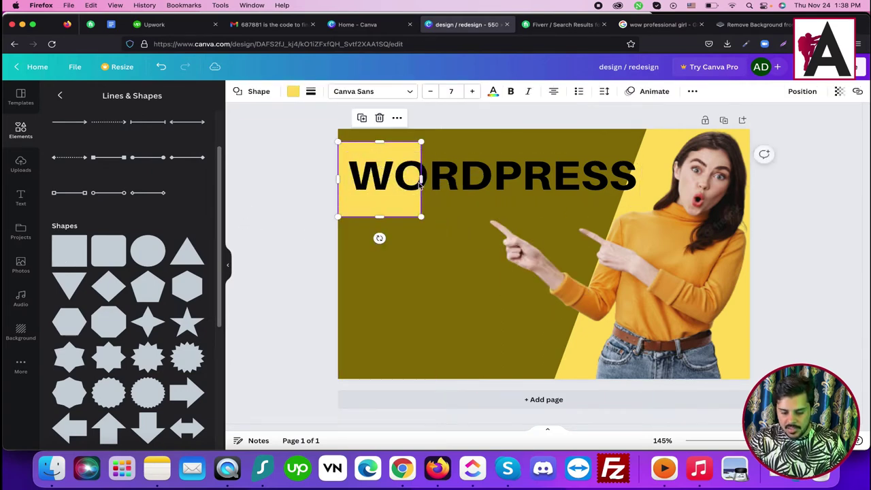
Step: Stretch the yellow square into a wide bar behind the whole WORDPRESS heading and send it backward behind the woman
right_click(514, 181)
key("Escape")
left_click(400, 215)
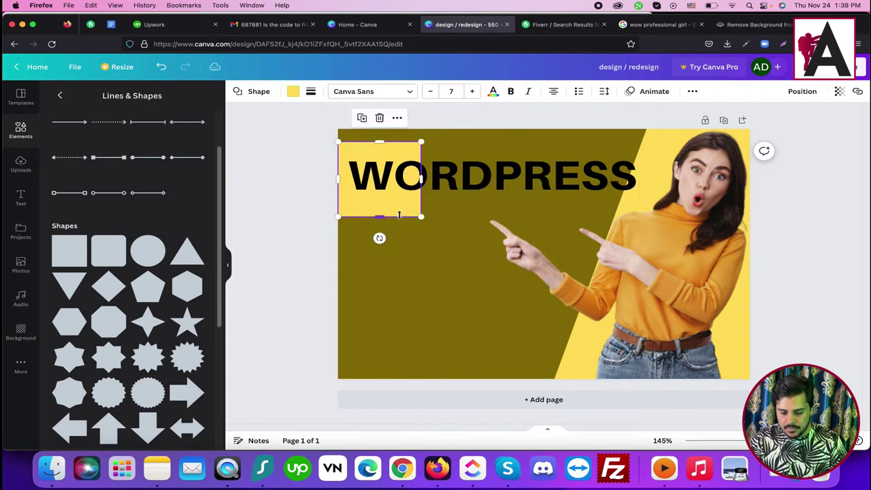
left_click_drag(422, 178, 735, 166)
right_click(689, 170)
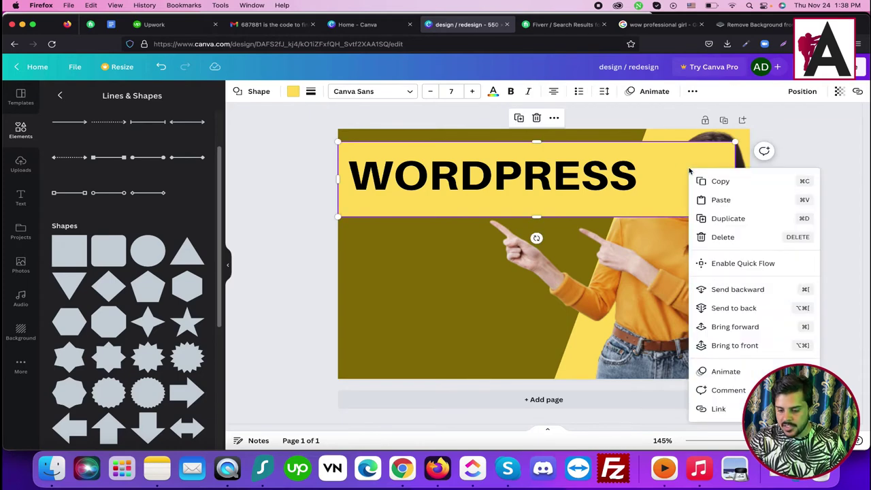
left_click(717, 290)
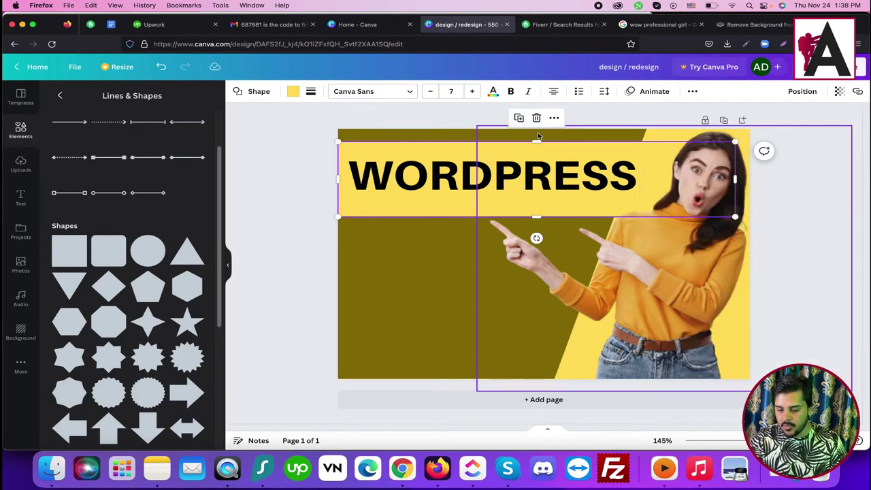
Step: Trim the yellow bar behind the WORDPRESS heading from above and below to a height of about 72
left_click_drag(537, 138, 538, 150)
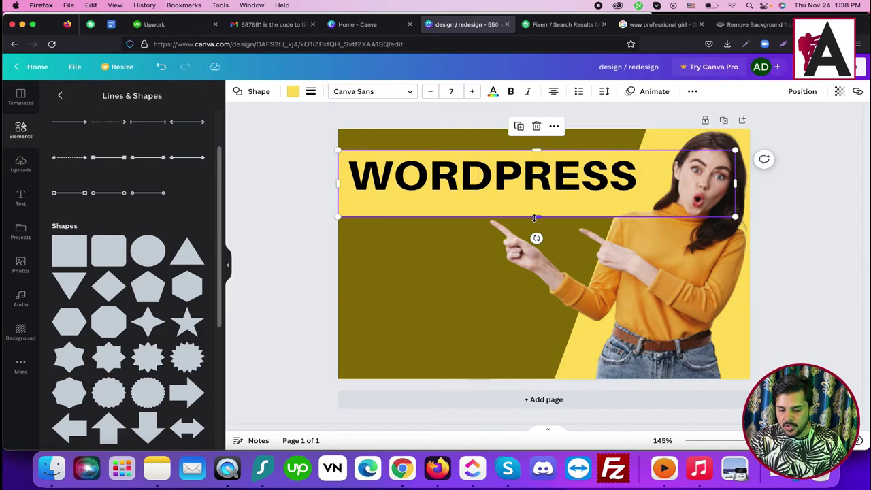
left_click_drag(535, 218, 536, 199)
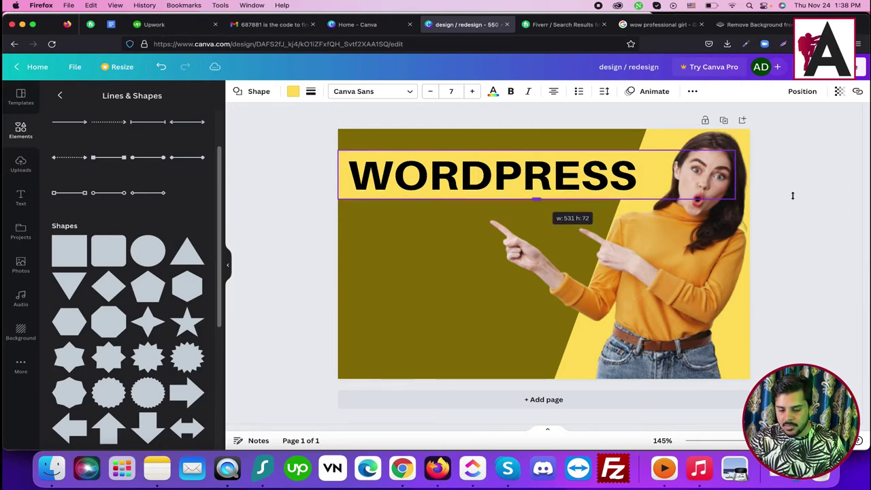
left_click_drag(792, 195, 792, 197)
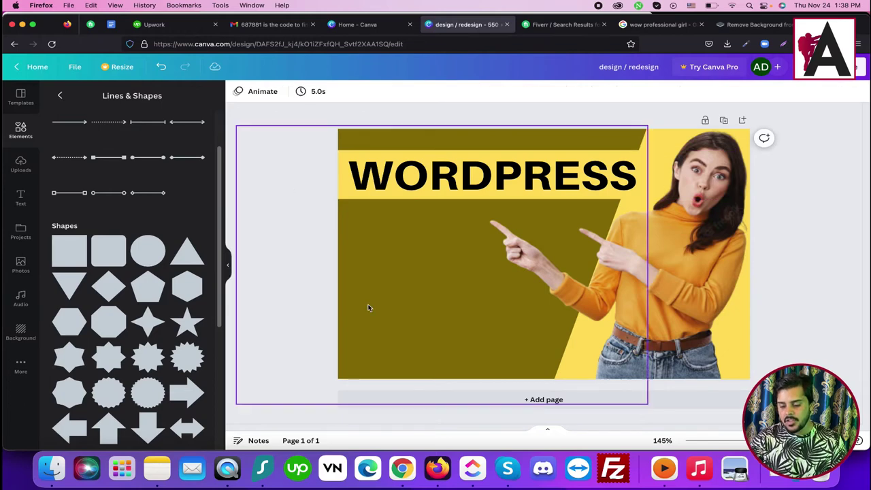
Step: Duplicate the WORDPRESS heading directly below itself and replace the copy's text with WEB DESIGN
left_click(411, 178)
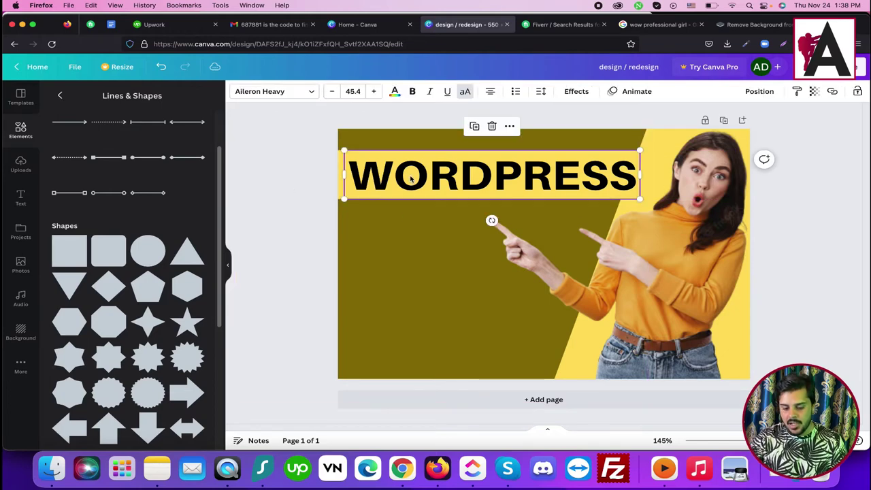
left_click_drag(411, 179, 413, 221)
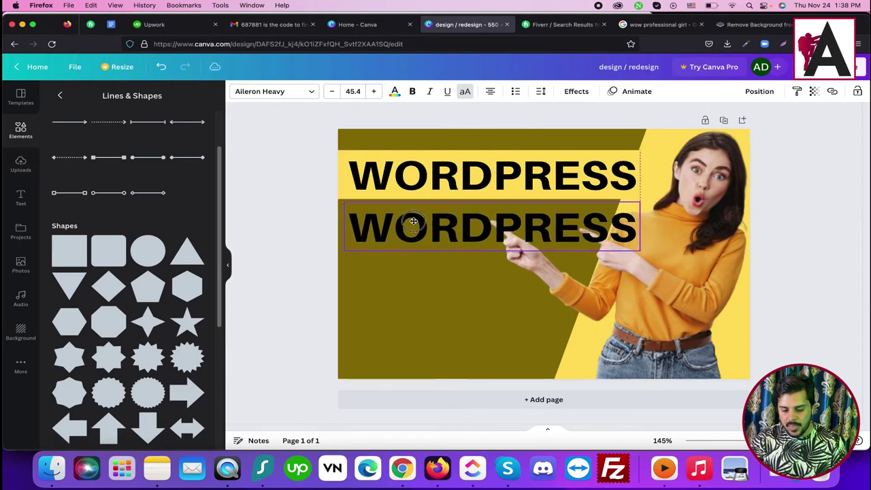
double_click(413, 221)
type("WEBSITE")
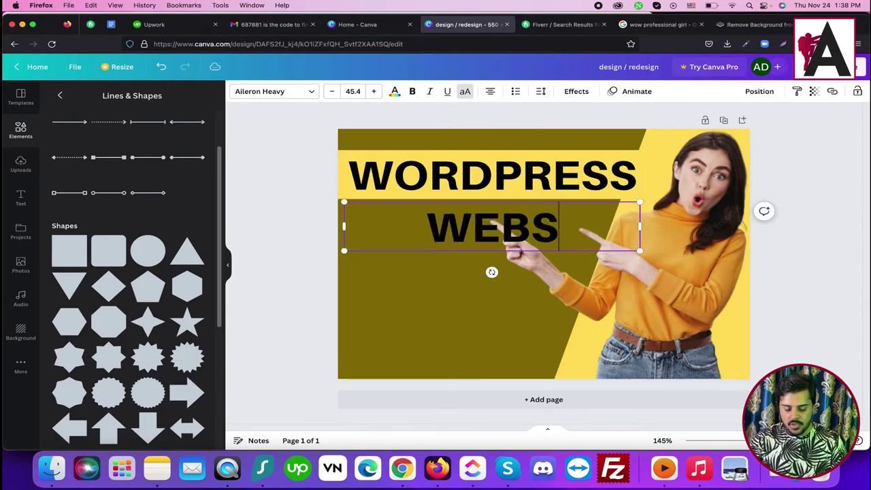
key("BackSpace")
key("BackSpace")
key("BackSpace")
key("BackSpace")
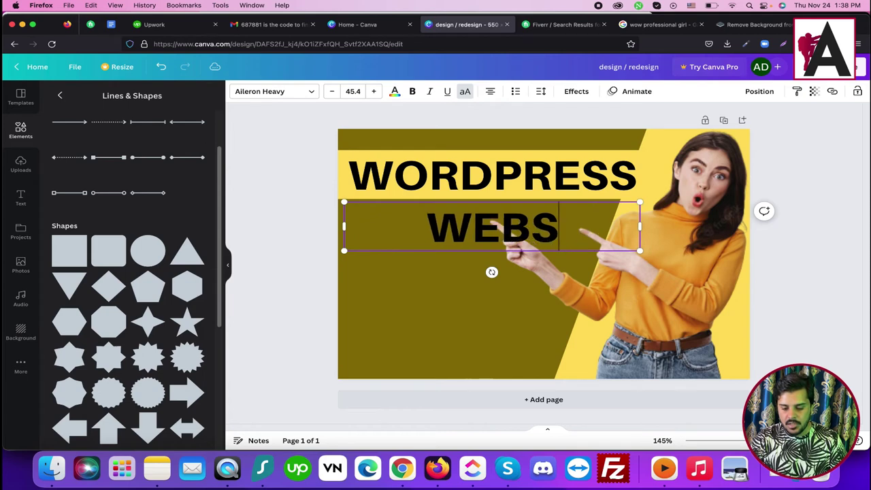
type("DESIGN")
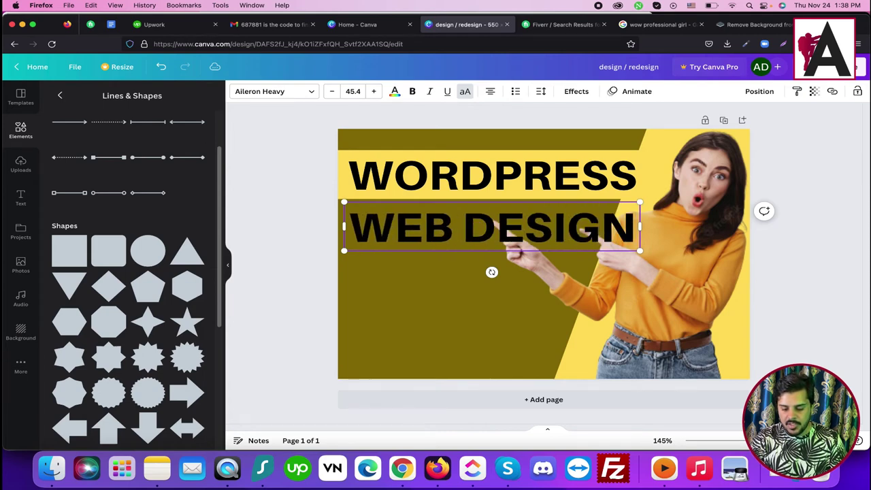
Step: Add a square shape, stretch it into a wide bar behind the WEB DESIGN heading and send it backward behind the woman
left_click(71, 250)
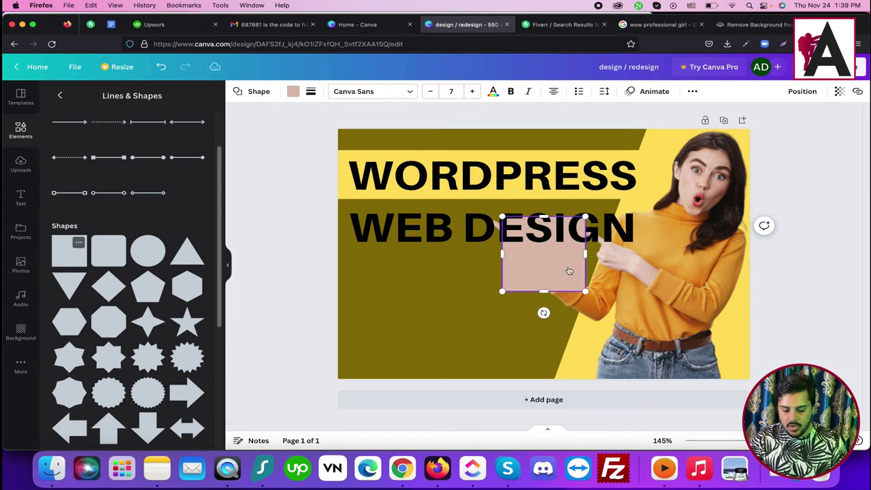
left_click_drag(554, 266, 379, 247)
left_click_drag(421, 224, 687, 218)
right_click(684, 218)
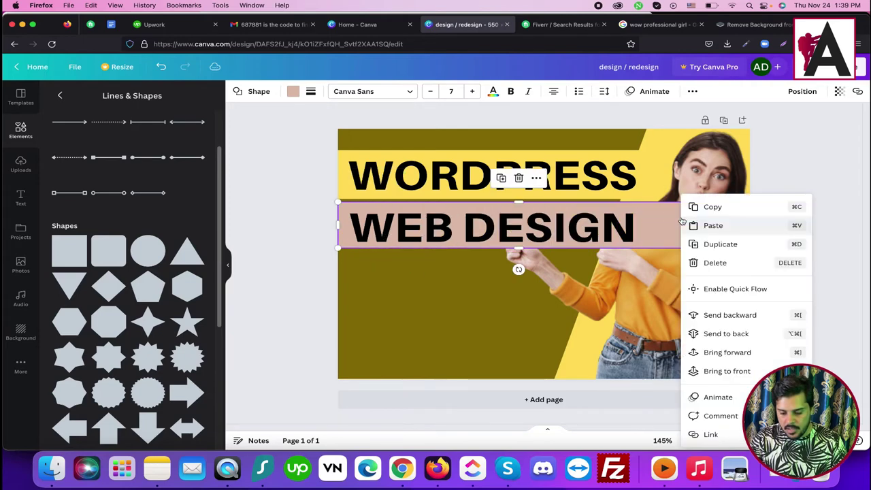
left_click(729, 316)
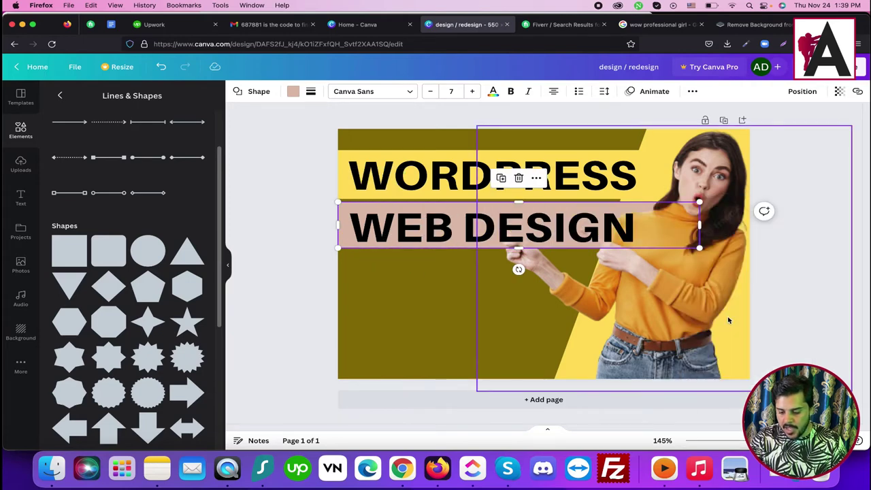
Step: Colour the bar behind WEB DESIGN black and the WEB DESIGN text yellow
left_click(292, 93)
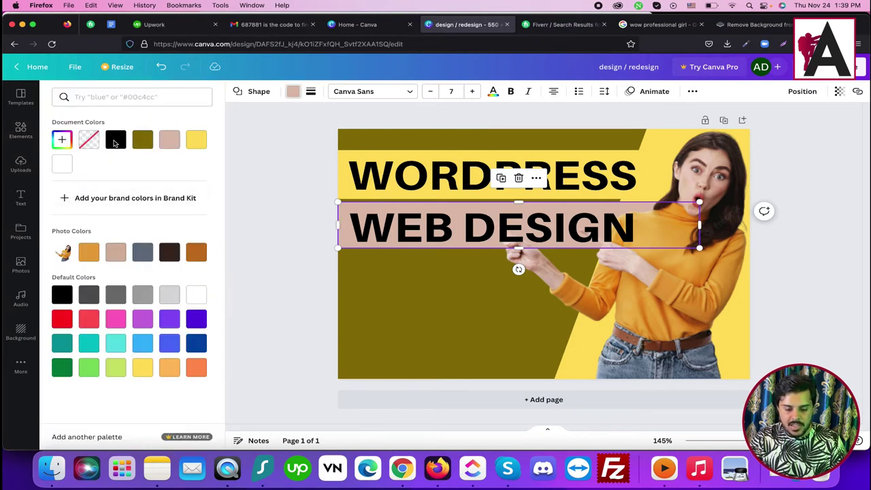
left_click(116, 142)
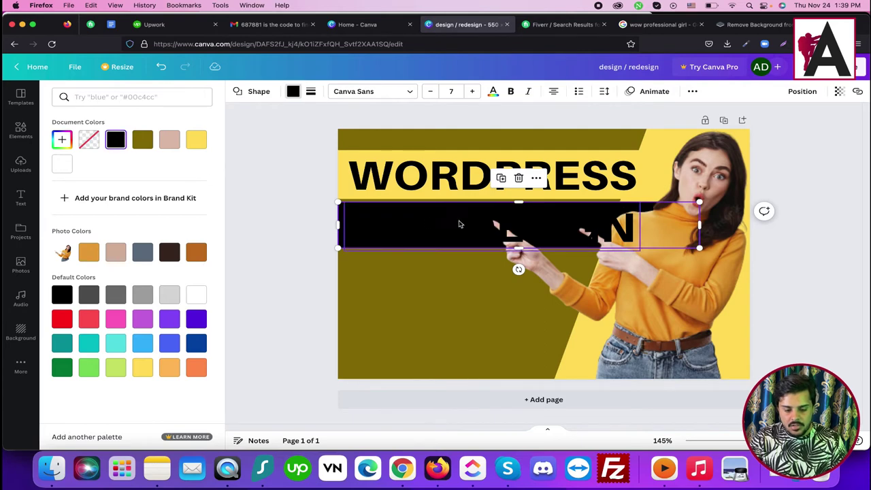
left_click(460, 225)
left_click(394, 93)
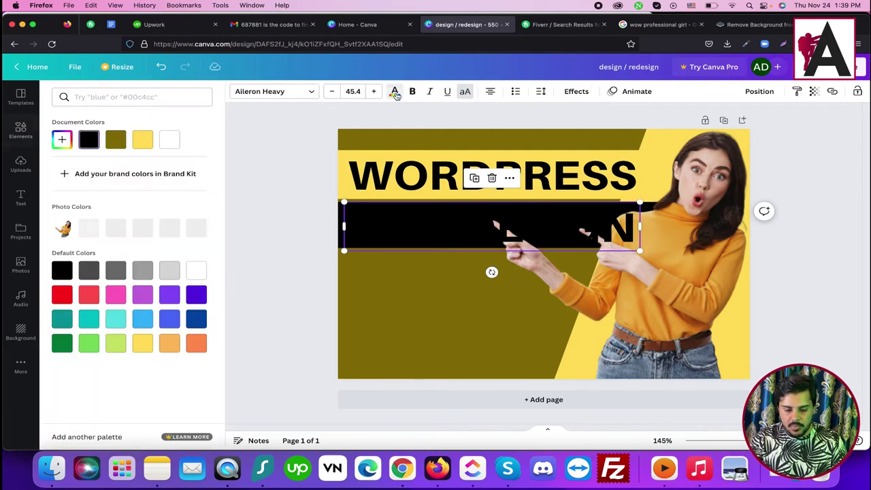
left_click(142, 139)
left_click(258, 225)
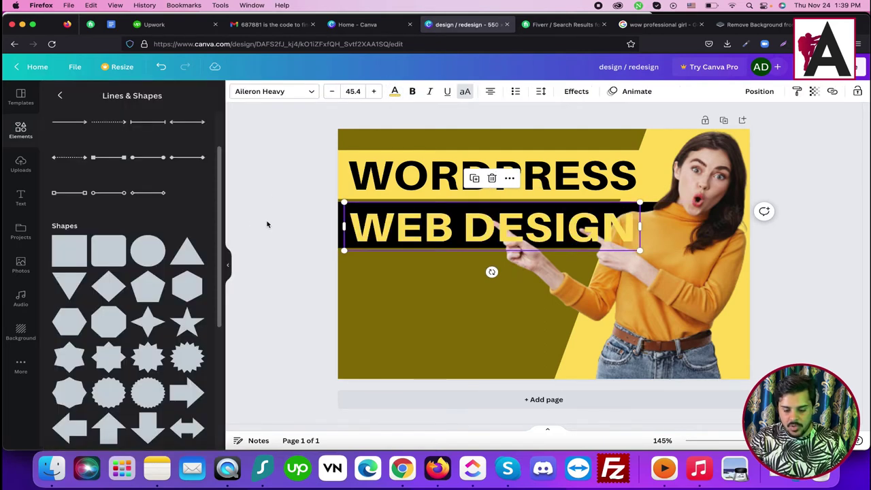
left_click(266, 223)
Step: Nudge the WEB DESIGN heading up onto its black bar and move the woman lower on the page so her hands clear the headings
left_click(519, 232)
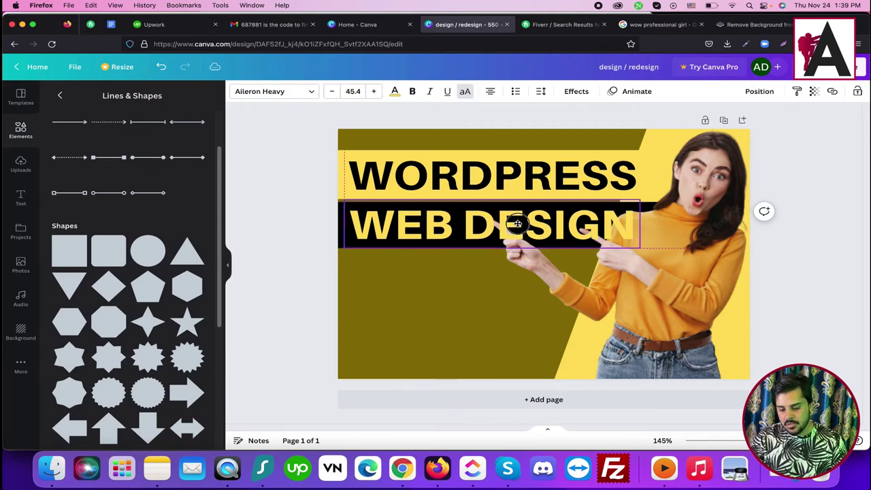
left_click(670, 289)
left_click_drag(670, 287, 678, 326)
left_click(783, 141)
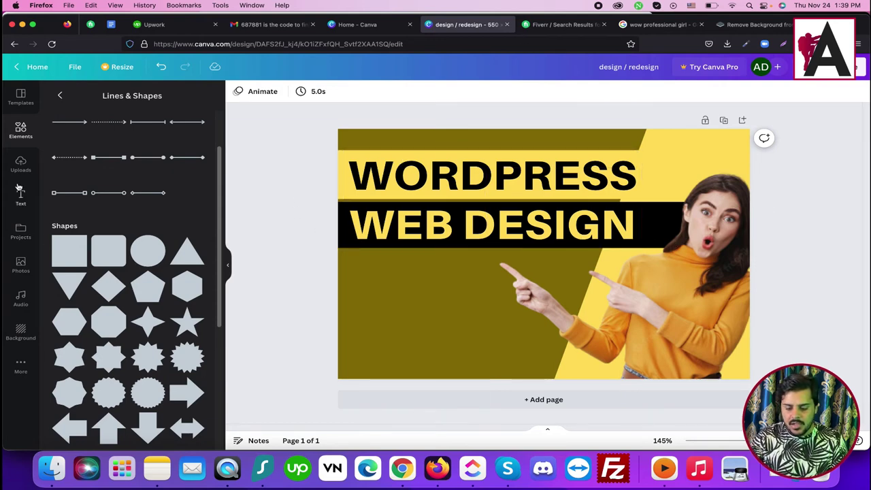
Step: Switch to the Google Images page and search for "wordpress png icon"
left_click(657, 25)
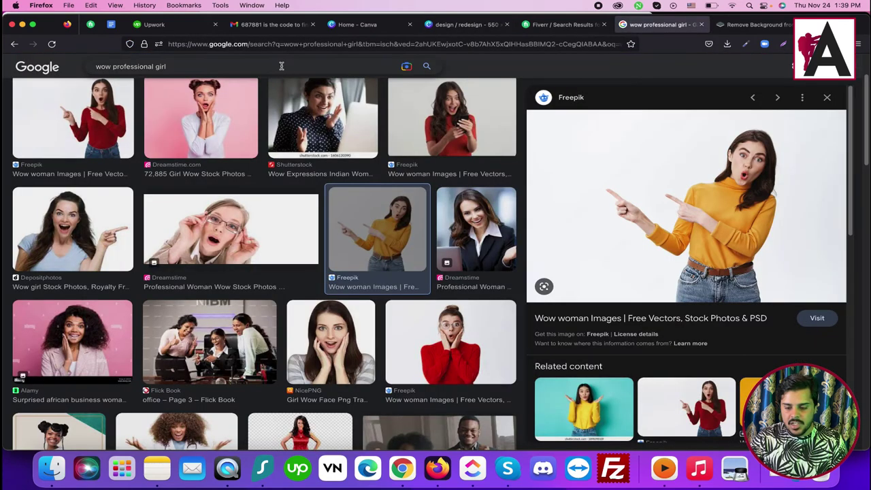
triple_click(289, 66)
type("wor")
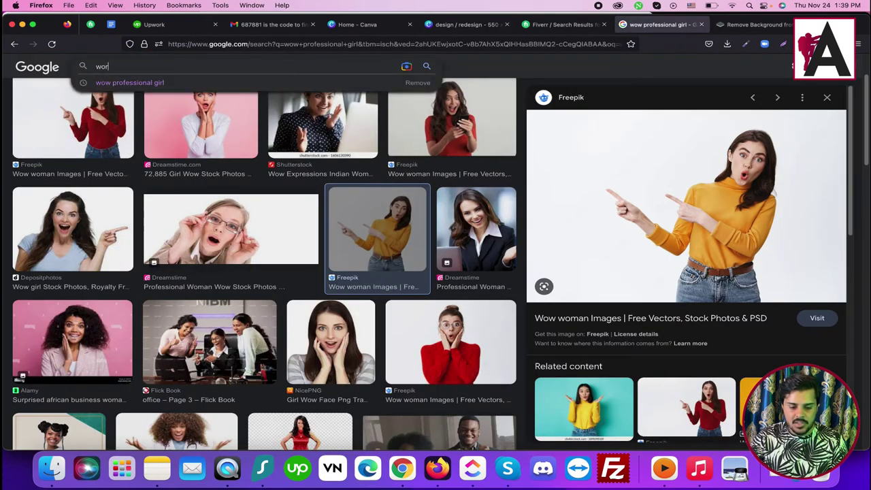
type("dpress png icon")
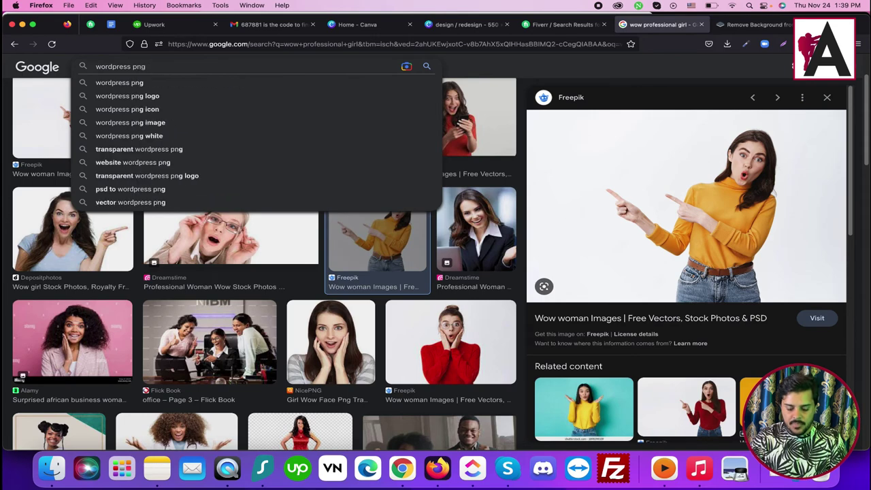
key("Return")
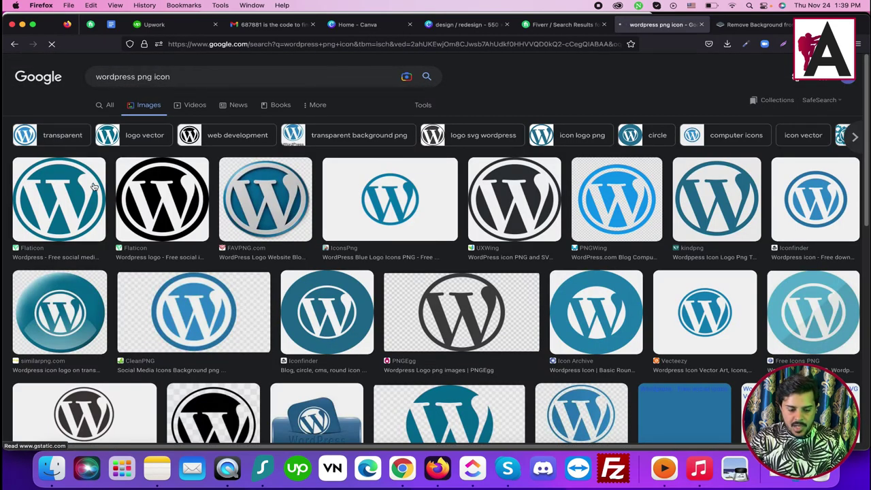
Step: Open the first teal WordPress icon from Flaticon and save it as PNG image 174881 in Downloads
left_click(59, 211)
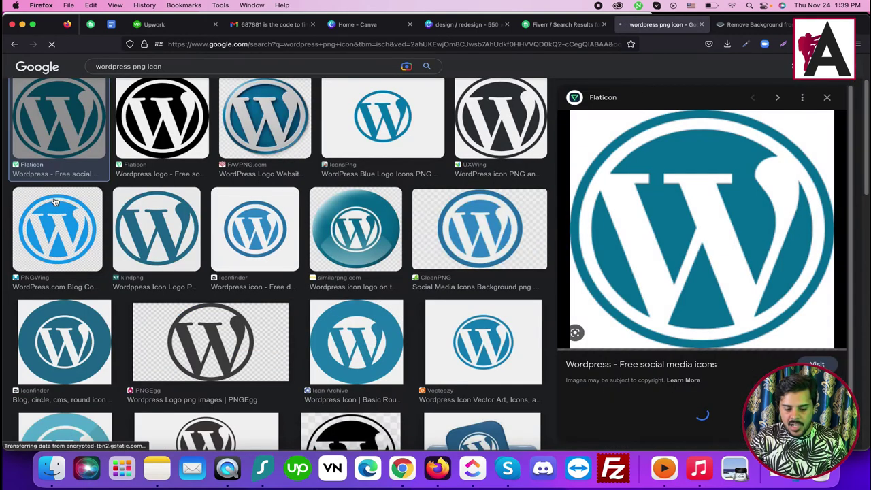
right_click(681, 145)
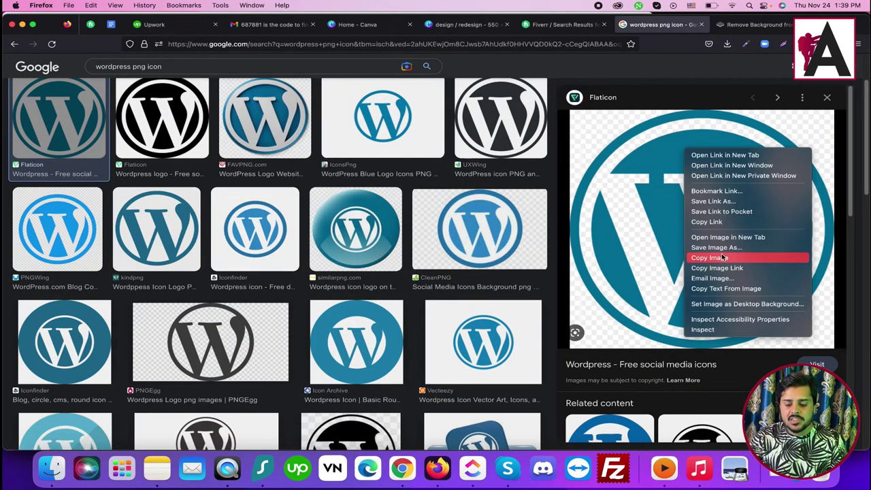
left_click(724, 249)
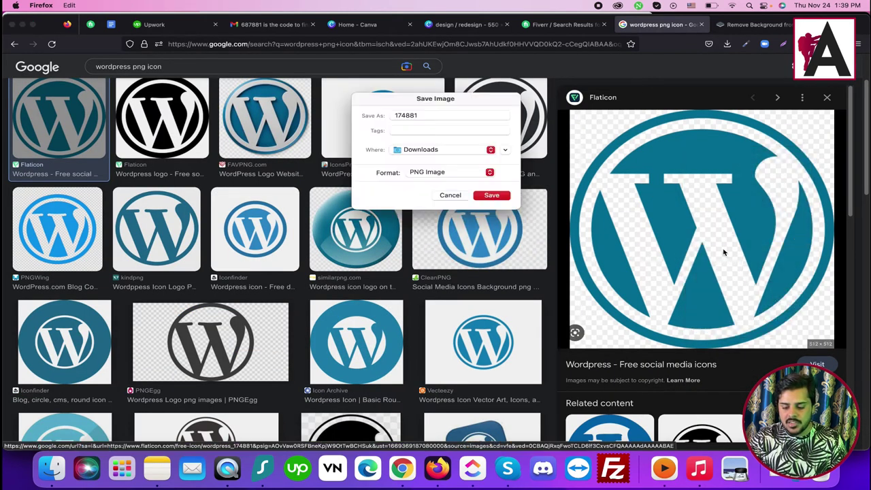
left_click(493, 196)
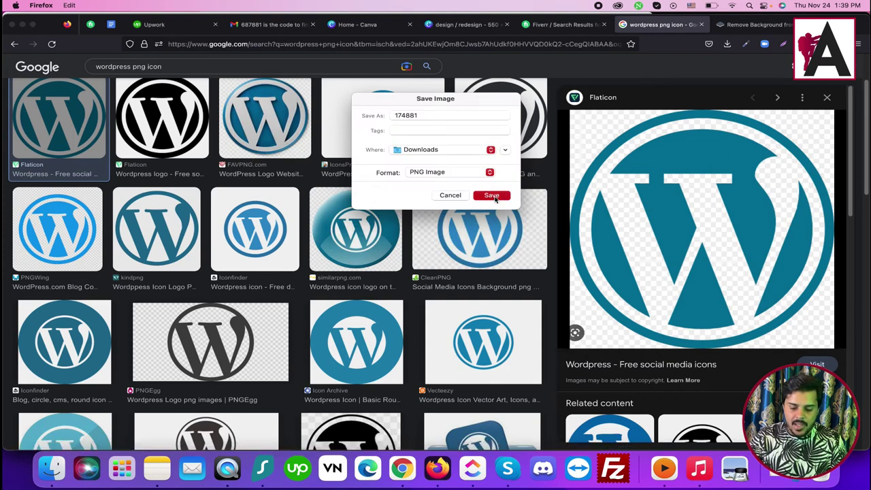
left_click(459, 216)
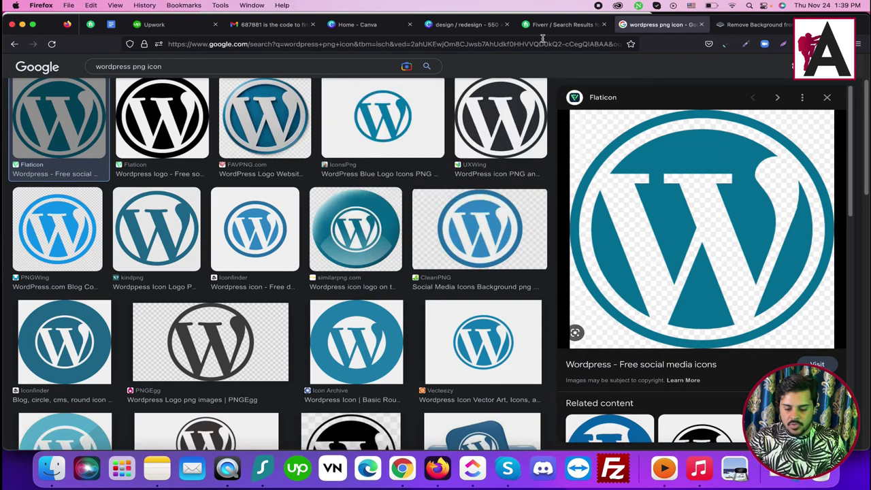
left_click(441, 27)
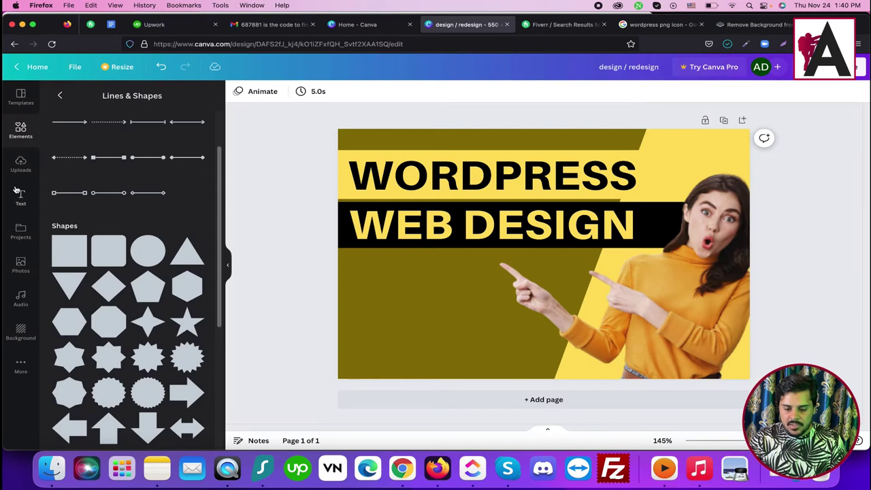
left_click(20, 165)
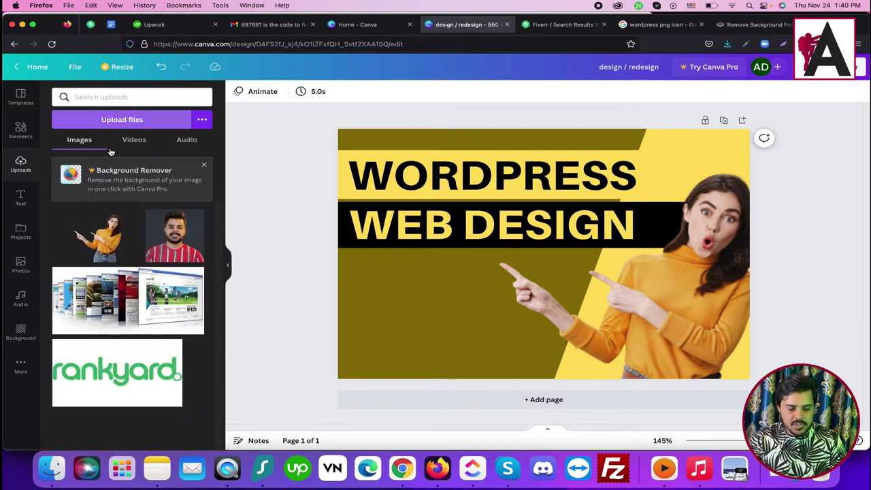
left_click(122, 119)
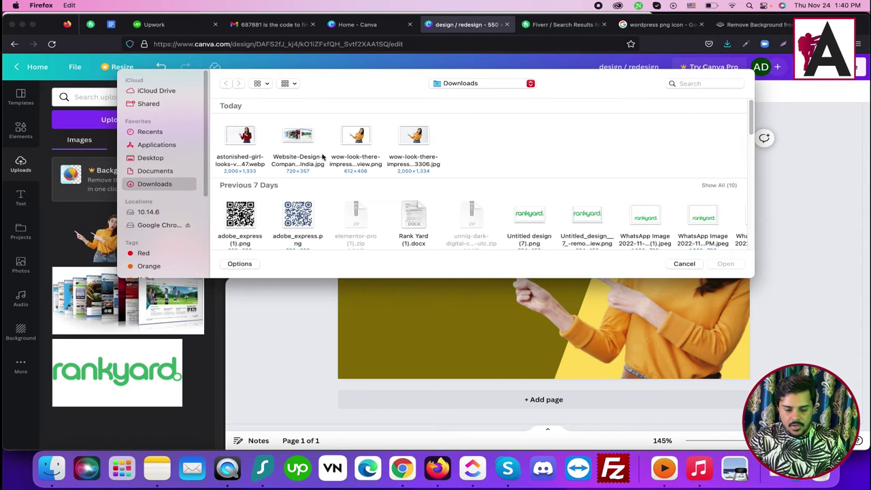
left_click(149, 159)
left_click(149, 185)
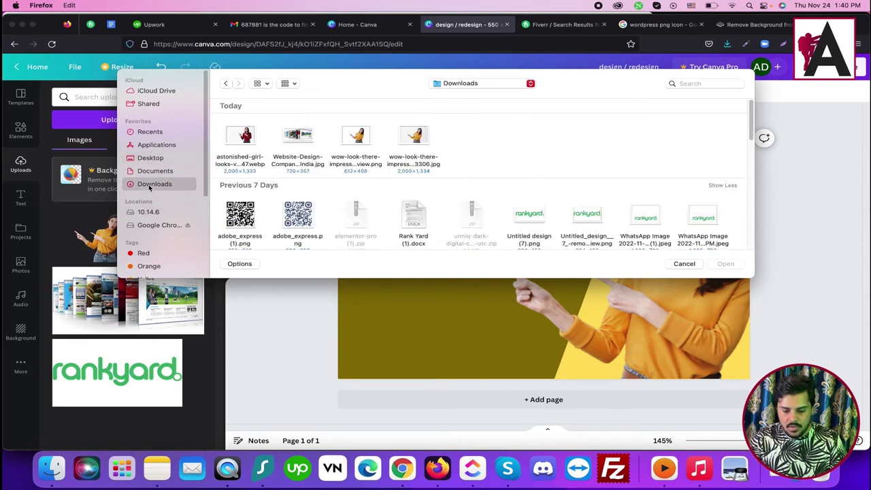
left_click(698, 264)
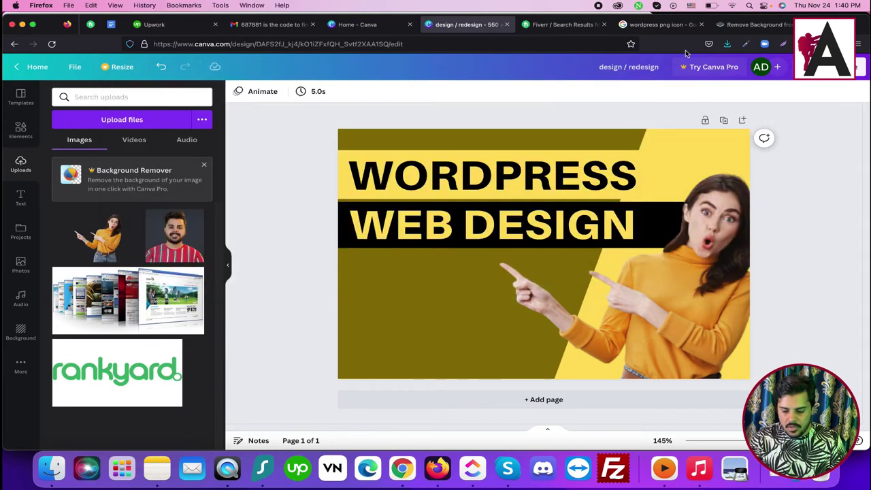
Step: Return to the Google Images results and save the Flaticon WordPress icon once more
left_click(661, 25)
right_click(677, 154)
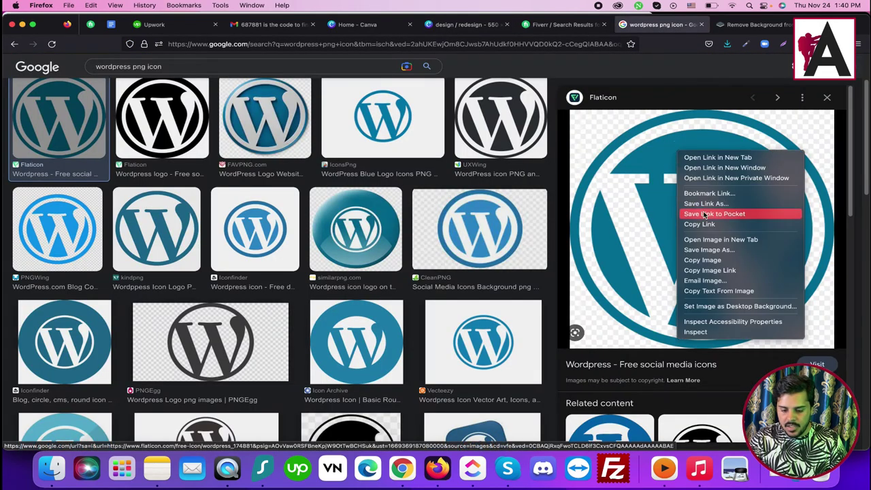
left_click(707, 248)
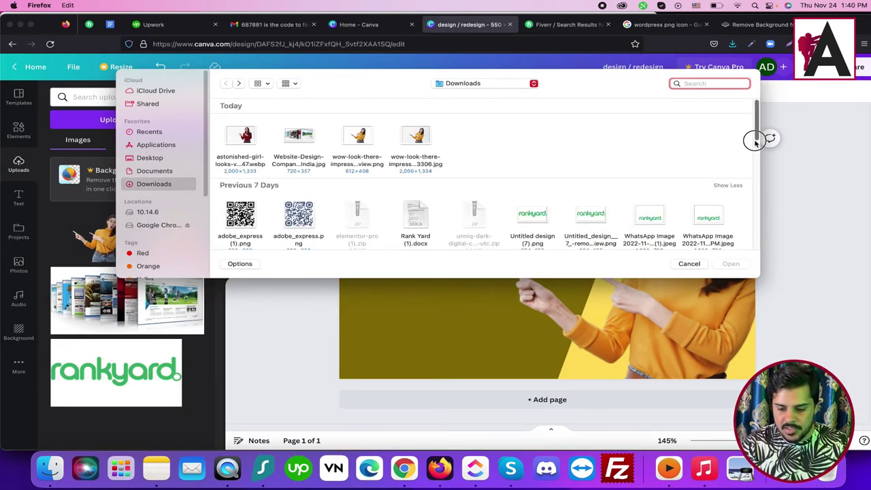
Step: Upload acer-logo-1.png from Downloads, add it to the page and shrink it to fit just below the first part of WEB DESIGN
left_click_drag(754, 141, 754, 170)
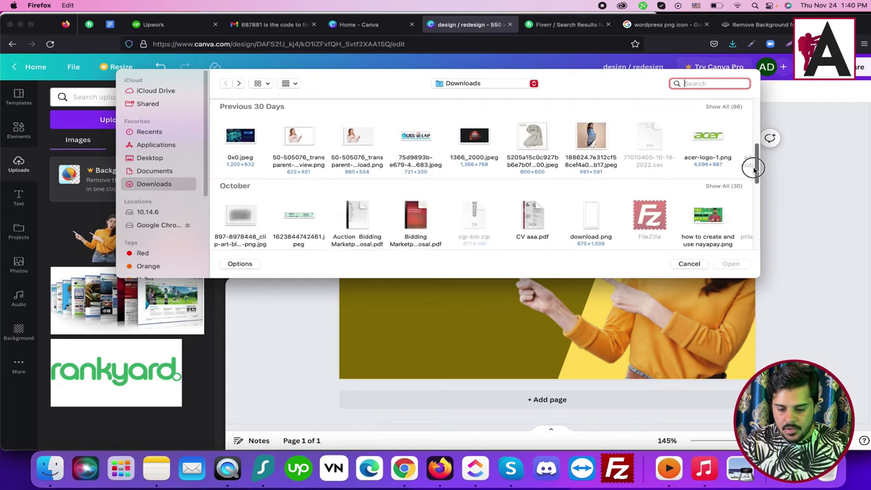
left_click(713, 137)
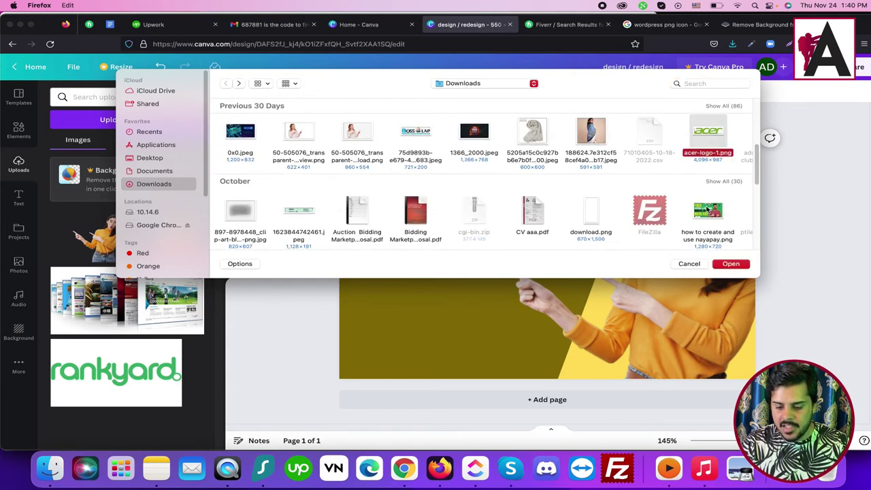
left_click(728, 264)
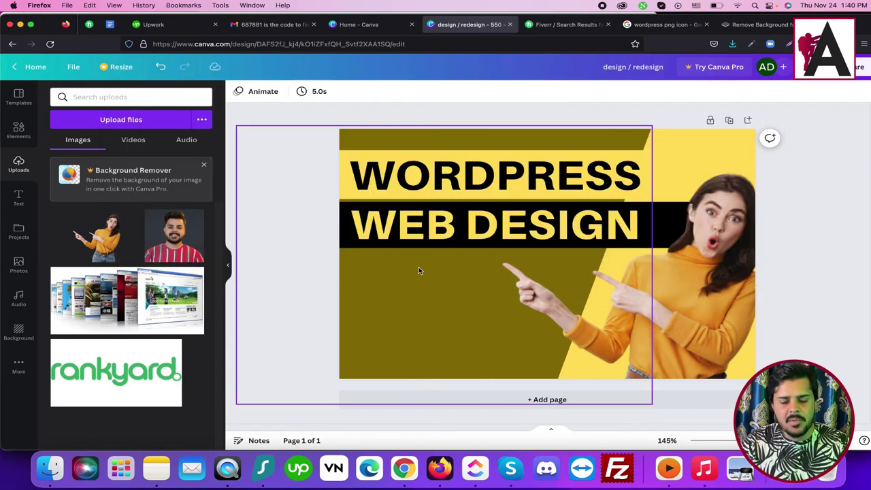
left_click(107, 238)
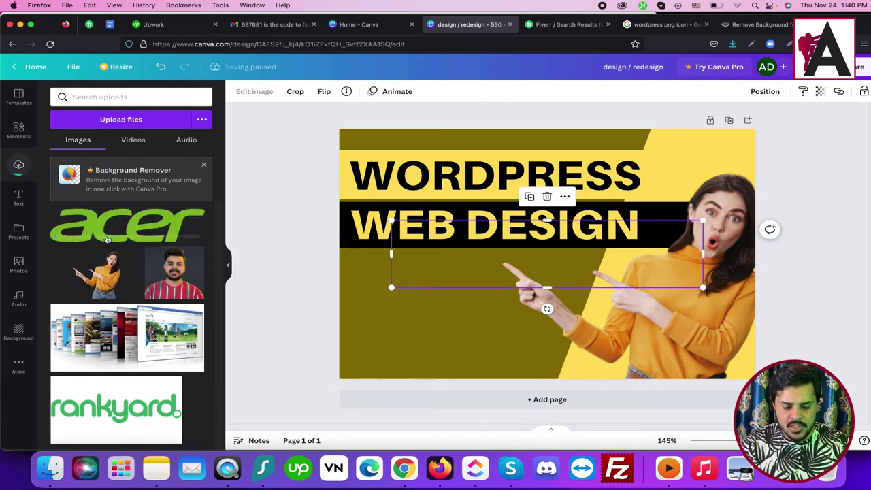
left_click_drag(476, 258, 394, 293)
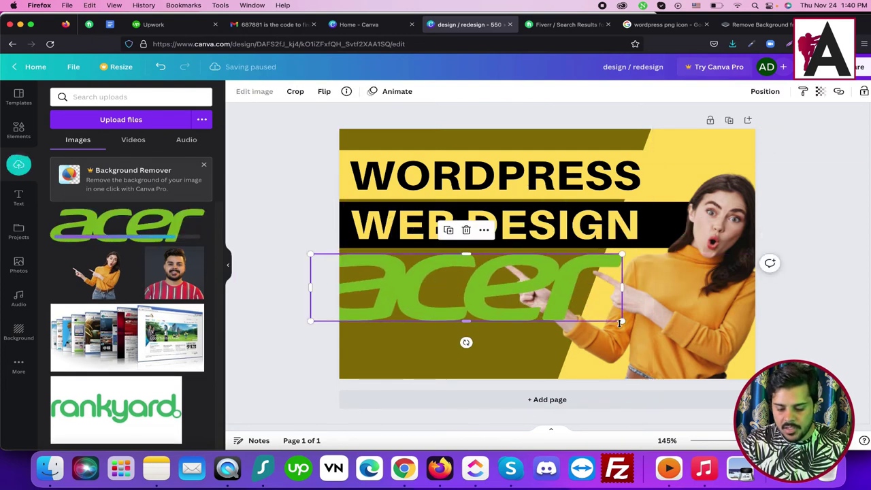
left_click_drag(557, 300, 428, 282)
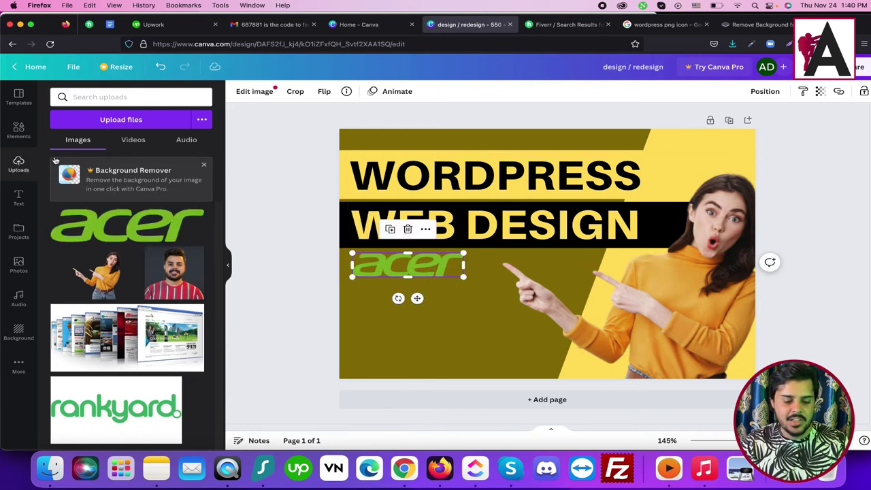
Step: Add a square shape below the acer logo, reshape it into a thin horizontal bar and fill it black
left_click(18, 129)
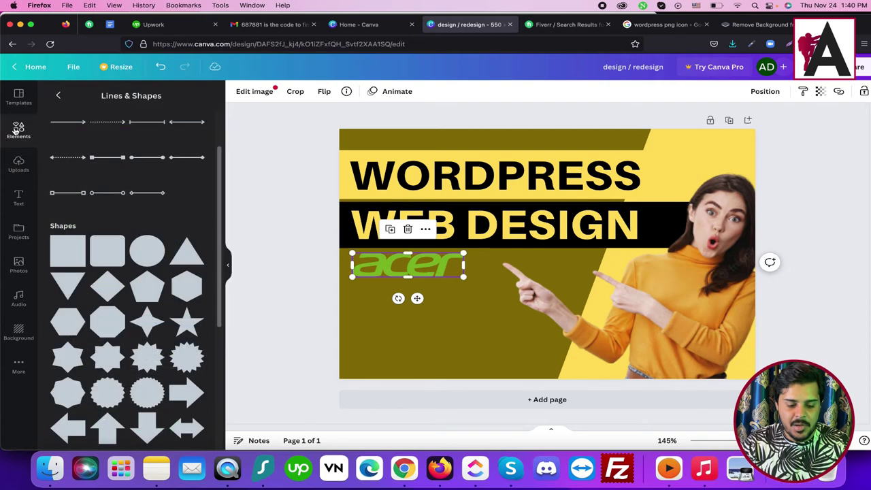
left_click(62, 257)
left_click_drag(549, 267, 418, 333)
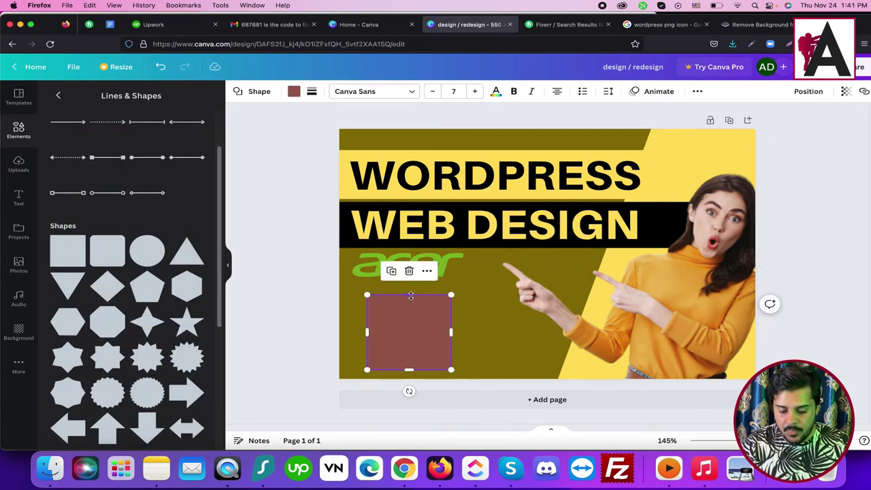
left_click_drag(409, 295, 494, 334)
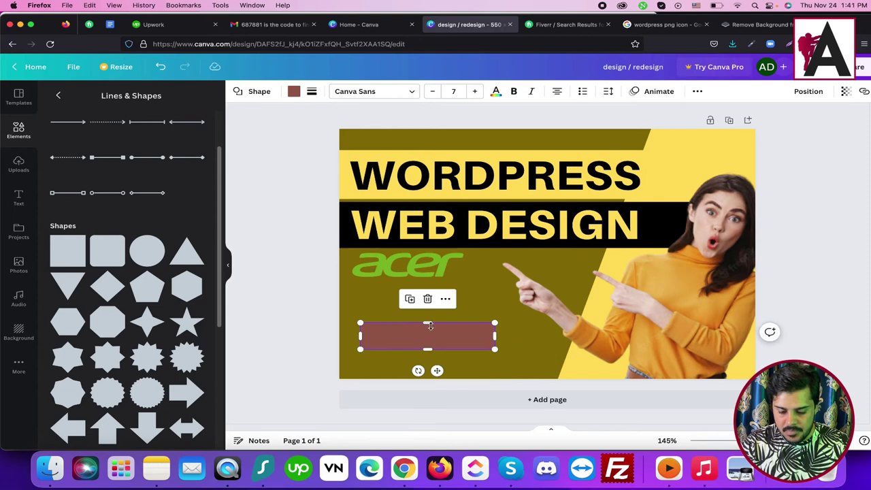
left_click(296, 94)
left_click(116, 141)
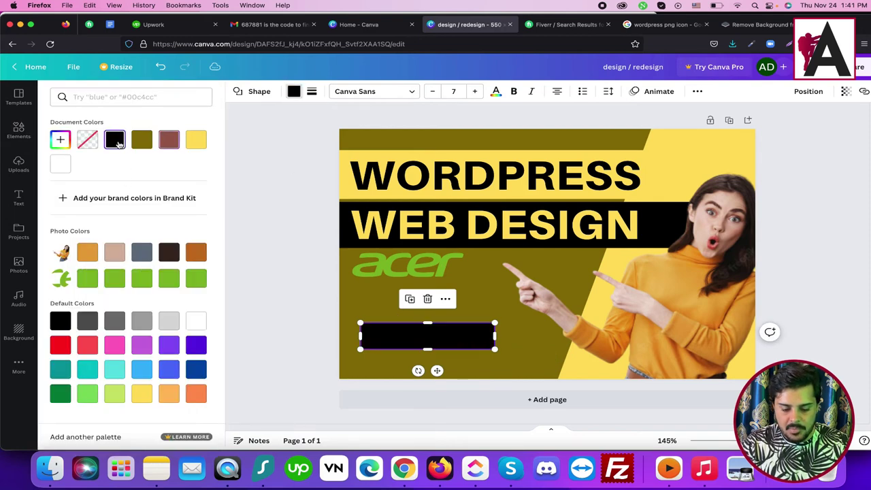
key("Escape")
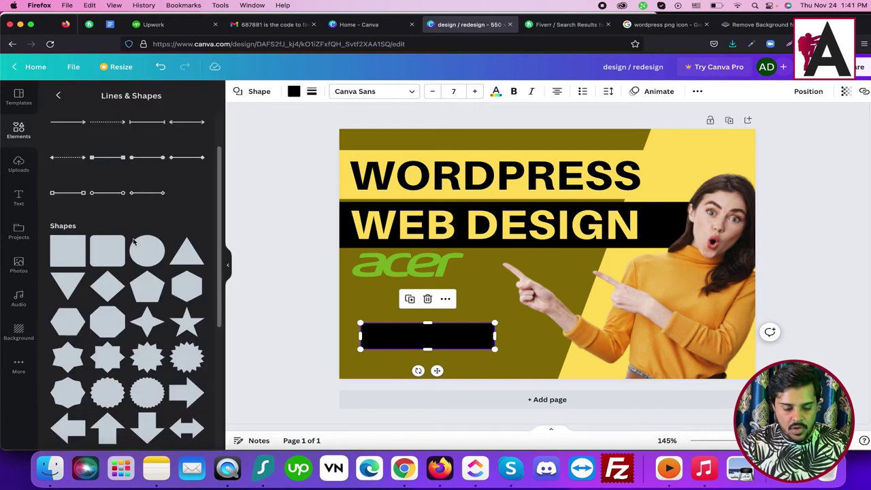
Step: Duplicate the WEB DESIGN heading, move the copy down onto the new black bar and change its text to ORDER NOW
left_click(419, 223)
key("super+d")
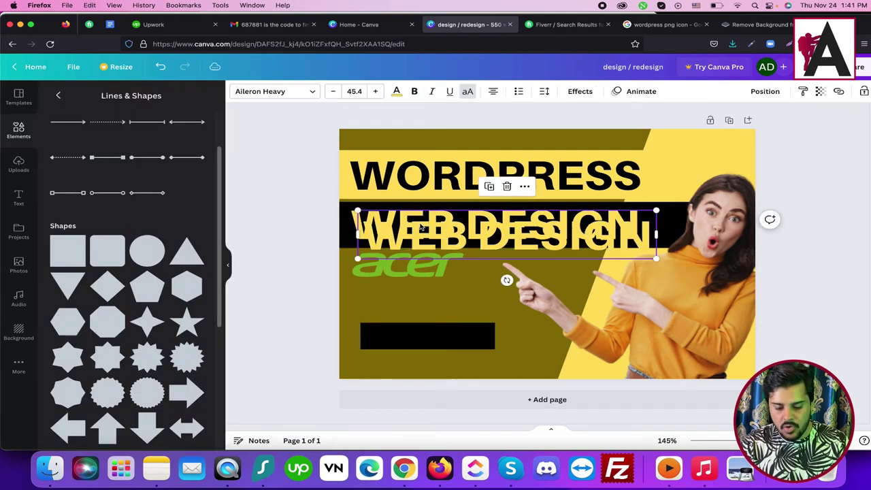
left_click_drag(419, 223, 442, 340)
double_click(443, 341)
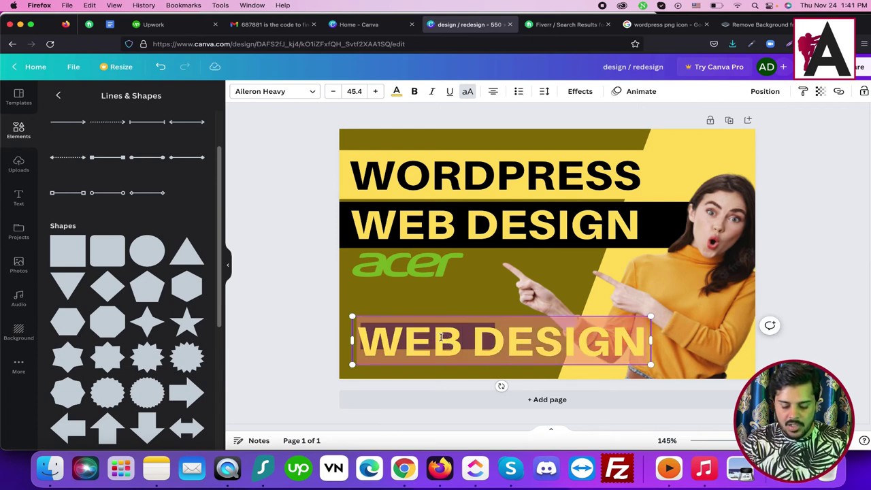
type("ORDER NOW")
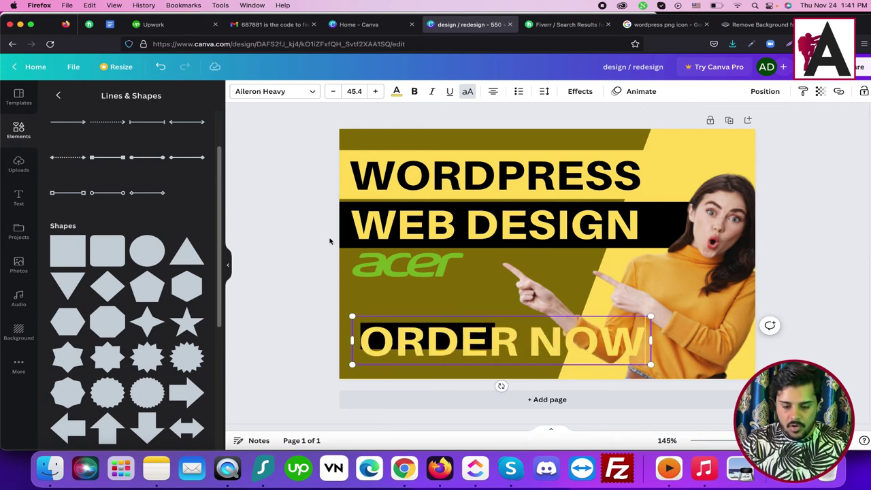
Step: Reduce the ORDER NOW text to font size 4.4
key("super+a")
left_click(332, 91)
left_click(332, 91)
left_click(332, 91)
left_click(333, 91)
left_click(332, 91)
left_click(332, 91)
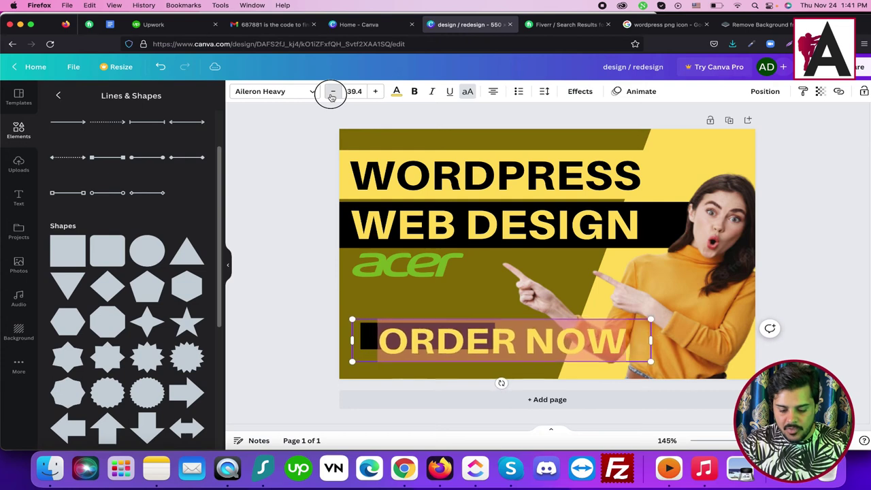
left_click(332, 92)
left_click(332, 91)
left_click(332, 91)
left_click(332, 91)
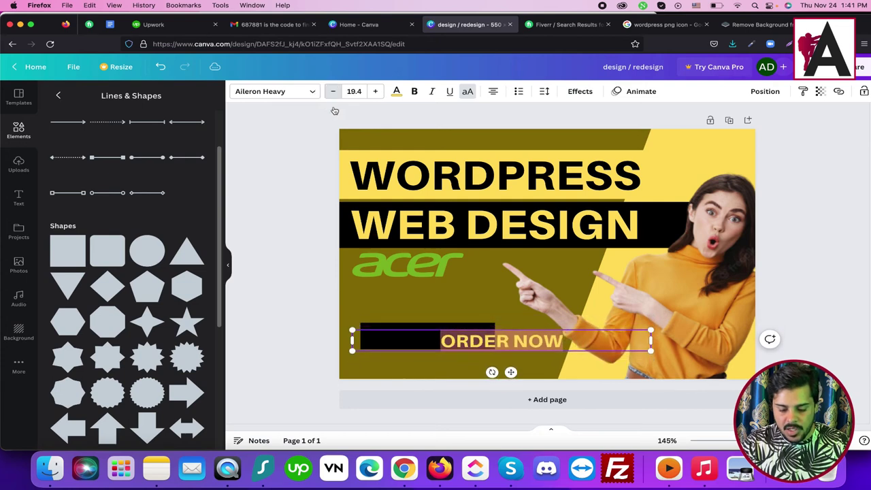
key("super+shift+comma")
key("super+shift+comma")
key("super+shift+comma")
key("super+shift+comma")
key("super+shift+comma")
key("super+shift+comma")
key("super+shift+comma")
key("super+shift+comma")
key("super+shift+comma")
key("super+shift+comma")
key("super+shift+comma")
key("super+shift+comma")
key("super+shift+comma")
key("super+shift+comma")
key("super+shift+comma")
left_click(288, 210)
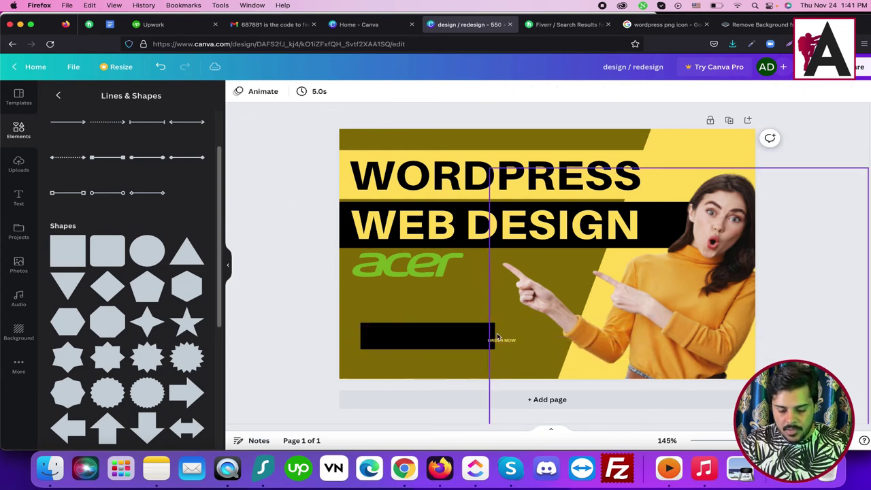
Step: Enlarge the ORDER NOW text to font size 20.4 and centre it on the small black bar
left_click(500, 340)
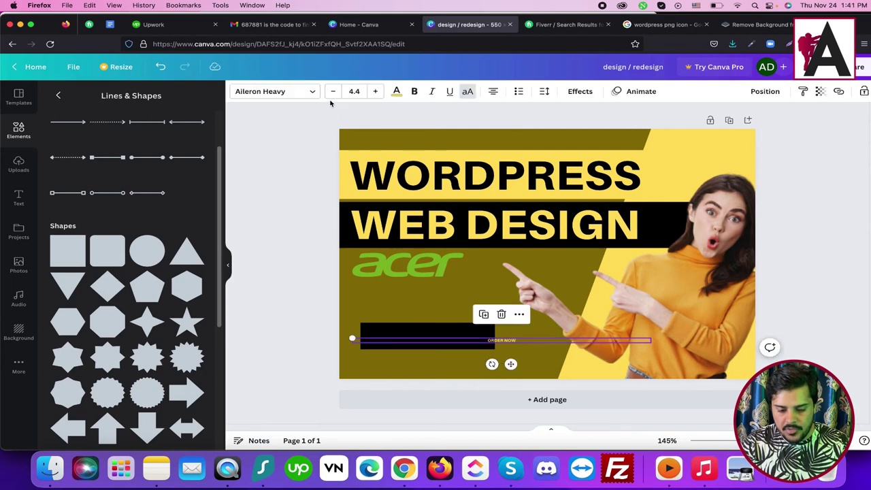
left_click(375, 91)
left_click(375, 91)
left_click(375, 91)
left_click(375, 91)
left_click(374, 91)
left_click(375, 91)
left_click(375, 91)
left_click(375, 92)
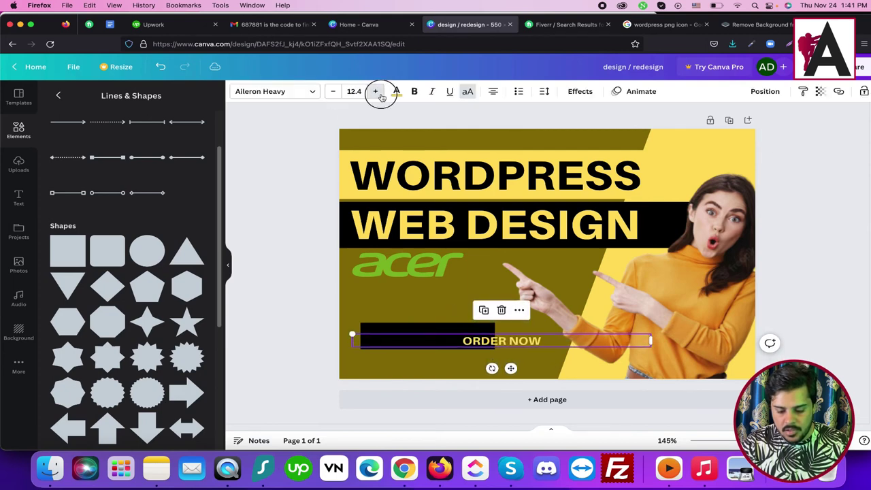
left_click(375, 92)
left_click(375, 91)
left_click(375, 91)
left_click(375, 91)
left_click(375, 91)
left_click(375, 91)
left_click(375, 91)
left_click(375, 91)
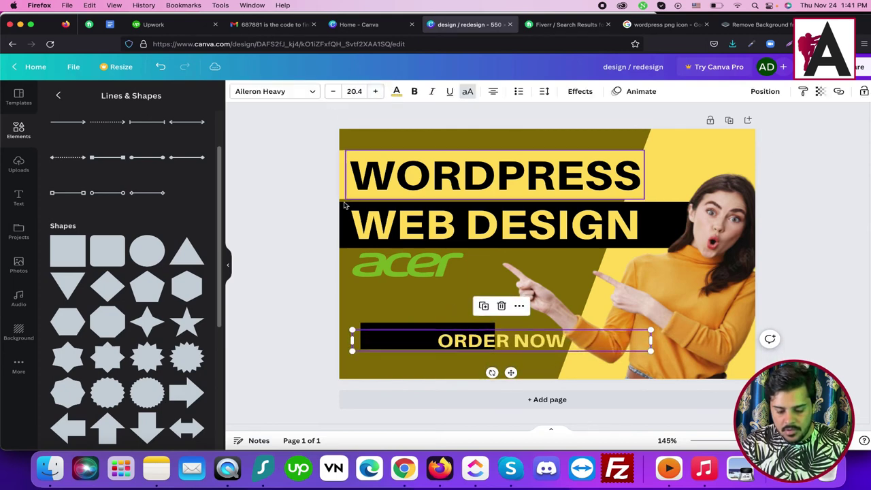
left_click_drag(501, 341, 430, 336)
left_click(299, 277)
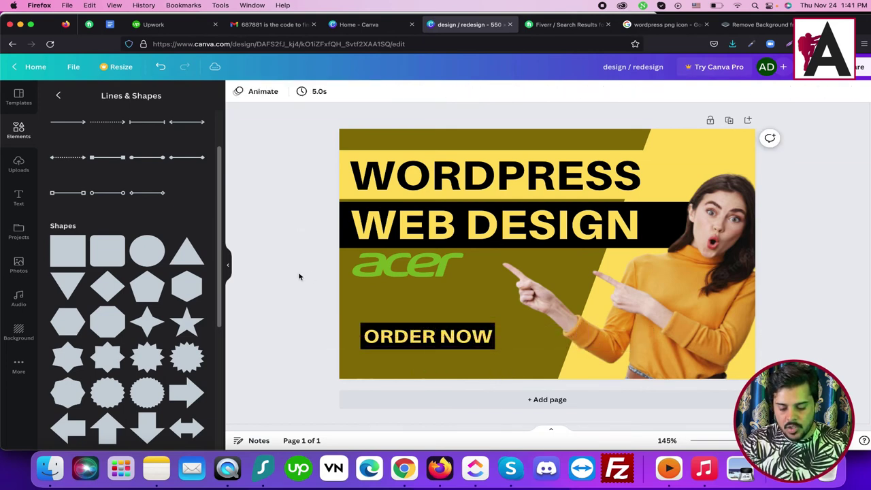
Step: Add another square, flatten it over the upper half of the ORDER NOW bar and make it semi-transparent as a highlight
left_click(68, 251)
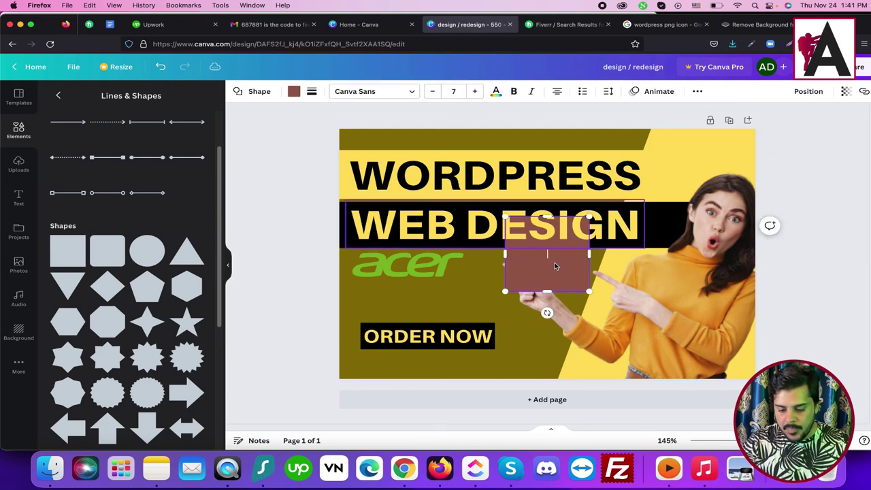
left_click_drag(555, 265, 404, 313)
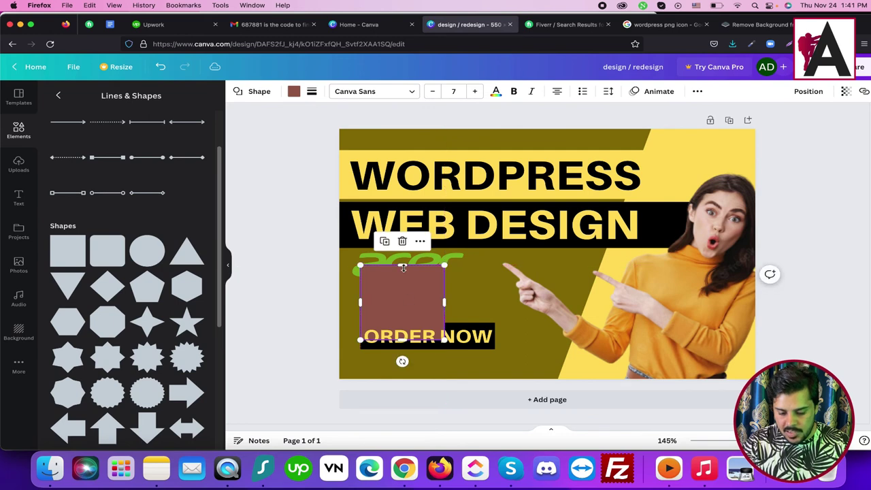
left_click_drag(403, 265, 494, 335)
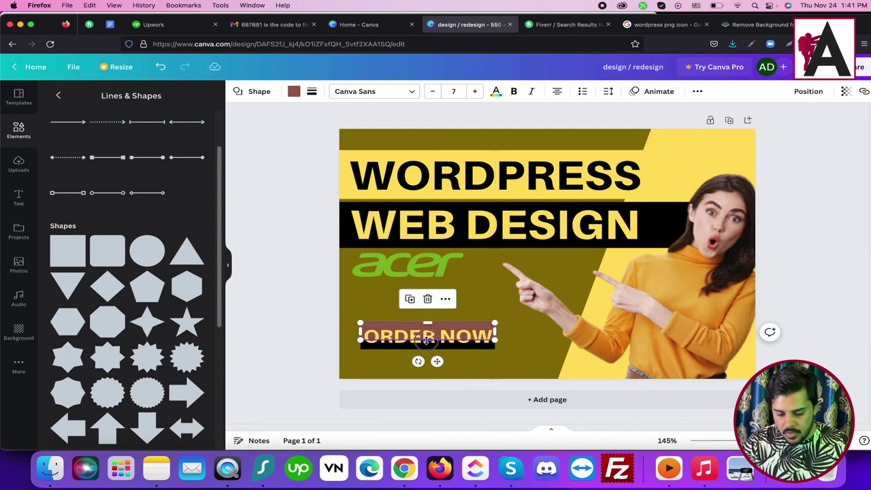
left_click_drag(427, 338, 426, 334)
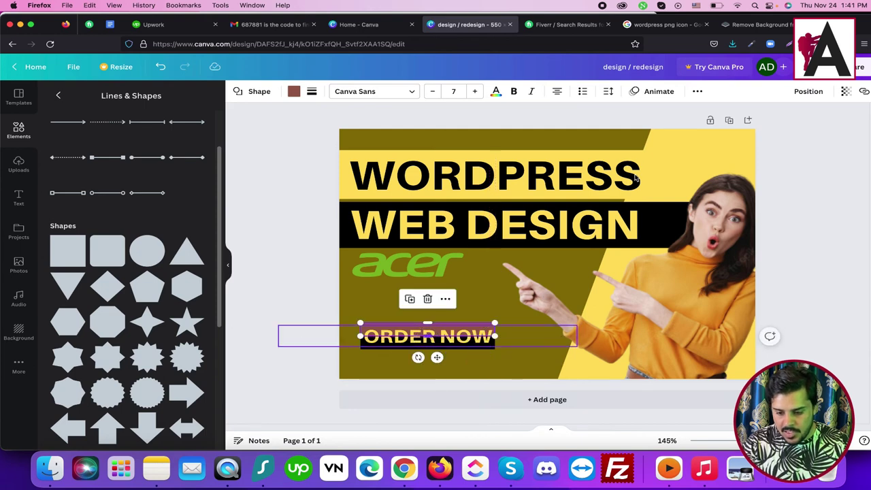
left_click(846, 92)
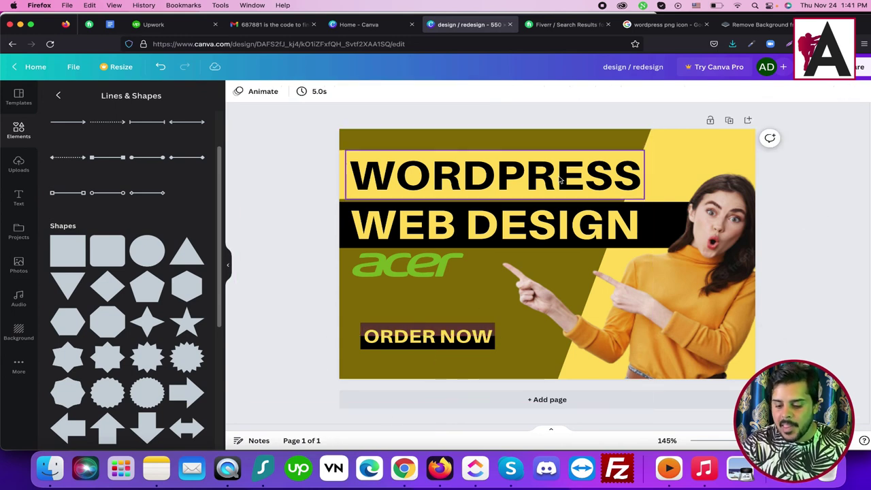
Step: Switch to the Fiverr search results to examine other WordPress gig thumbnails
left_click(568, 25)
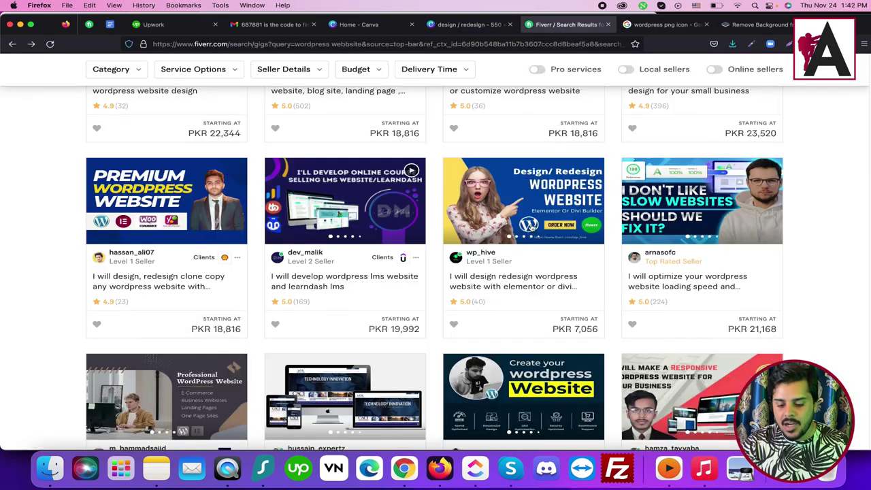